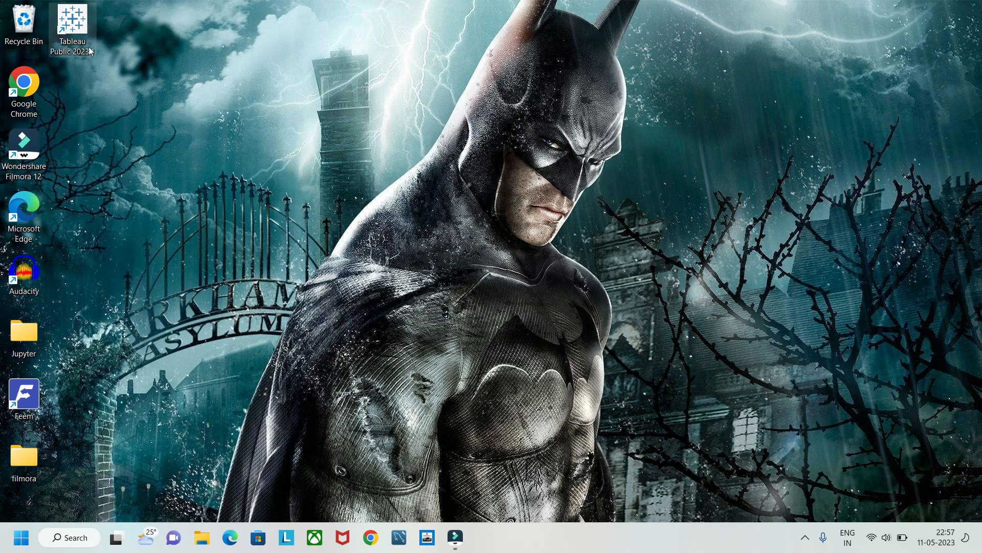
# Step: Launch Tableau Public from the desktop and bring its start window into view
pyautogui.doubleClick(82, 44)
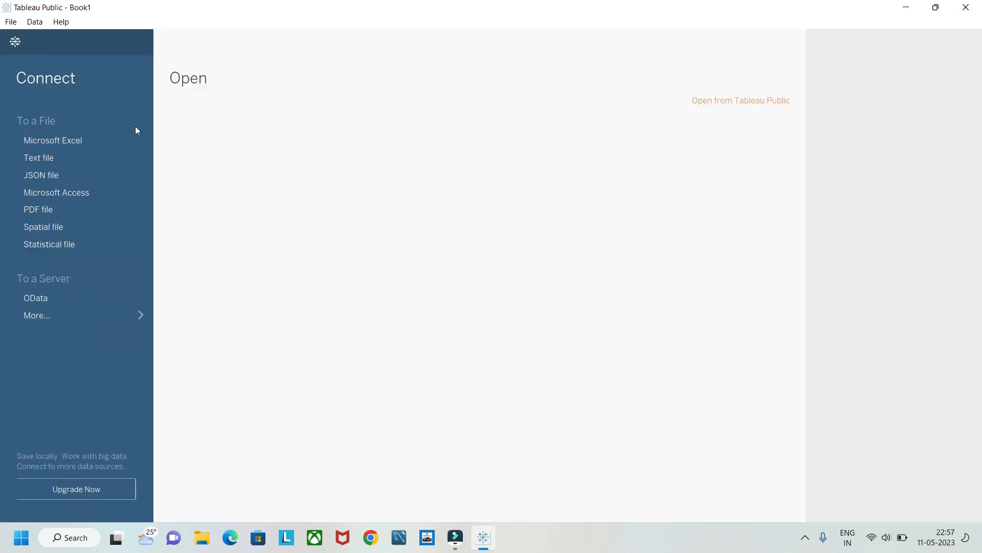
pyautogui.click(935, 7)
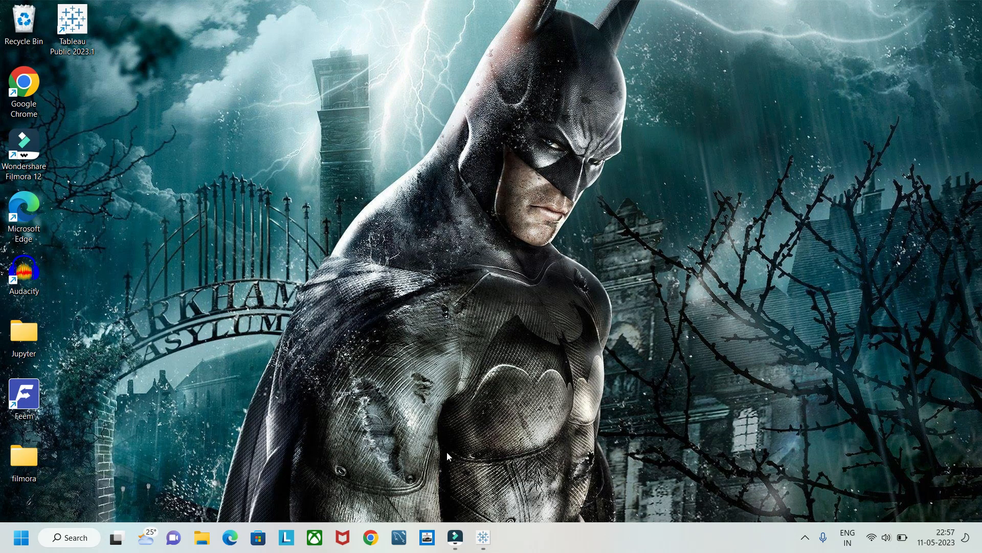
pyautogui.click(483, 540)
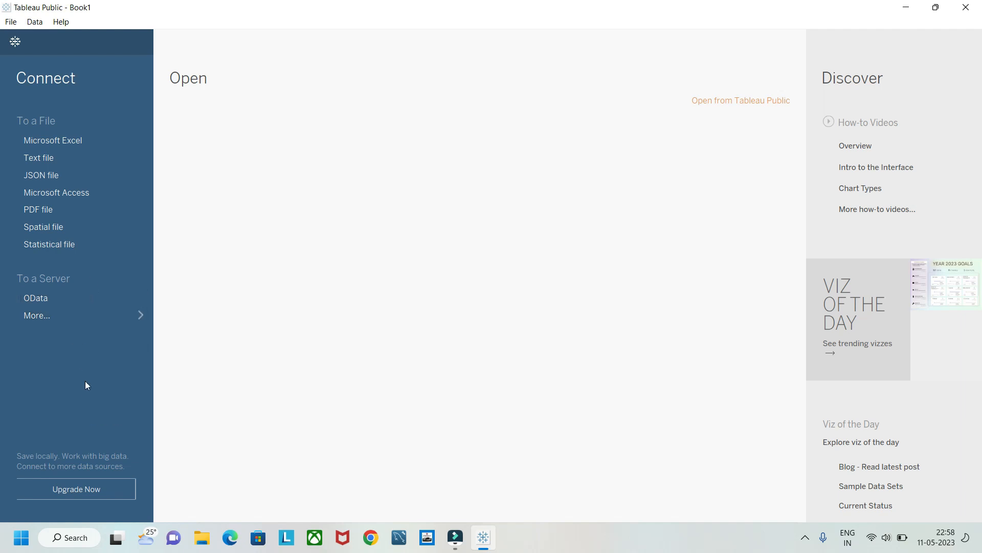
# Step: Connect to the Excel workbook Sample - Superstore from Downloads and add its Orders sheet to the data source canvas
pyautogui.click(70, 140)
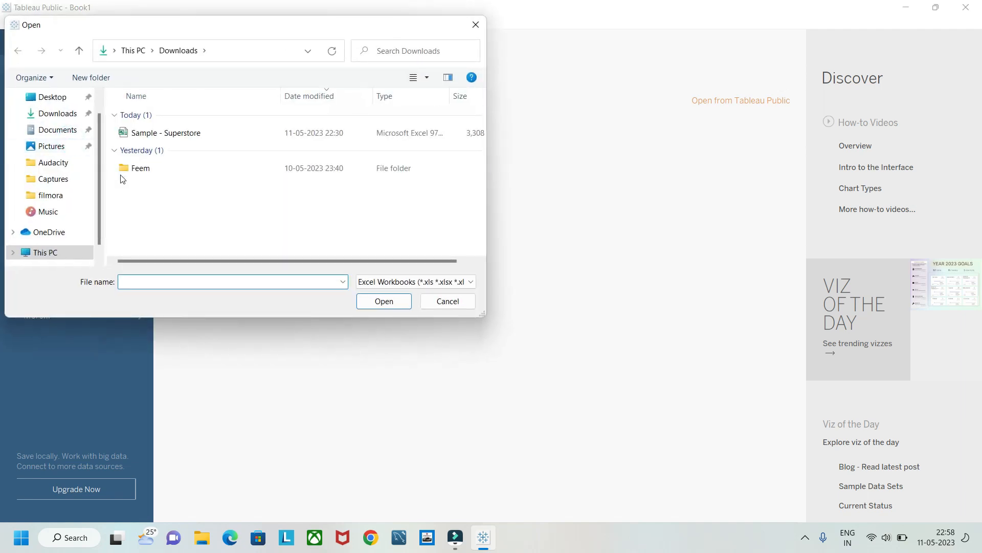
pyautogui.click(150, 134)
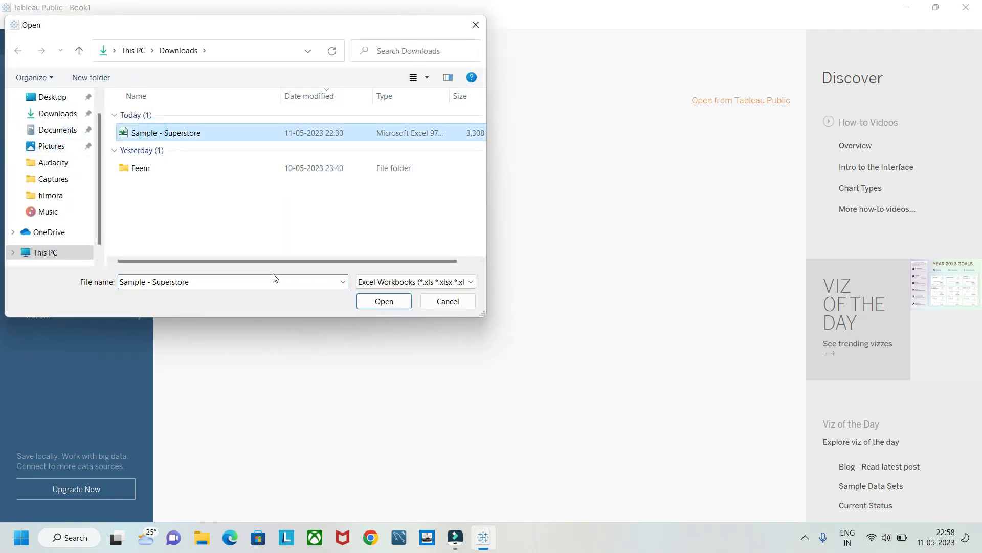
pyautogui.click(375, 300)
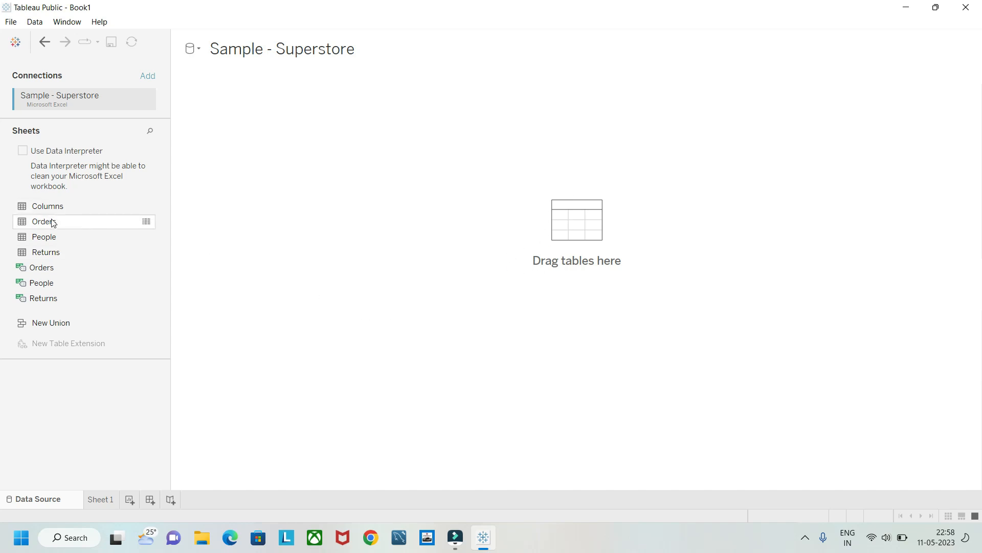
pyautogui.moveTo(49, 223); pyautogui.dragTo(546, 230)
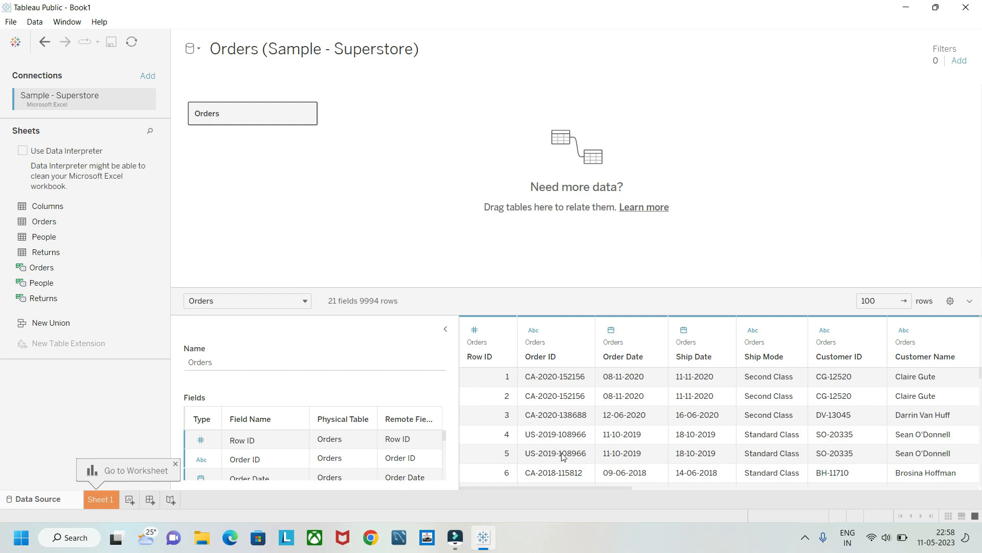
# Step: Look through the Orders data preview and check the data type and geographic role of the Country/Region column
pyautogui.click(29, 497)
pyautogui.hscroll(5, 721, 419)
pyautogui.hscroll(-5, 721, 419)
pyautogui.hscroll(8, 670, 439)
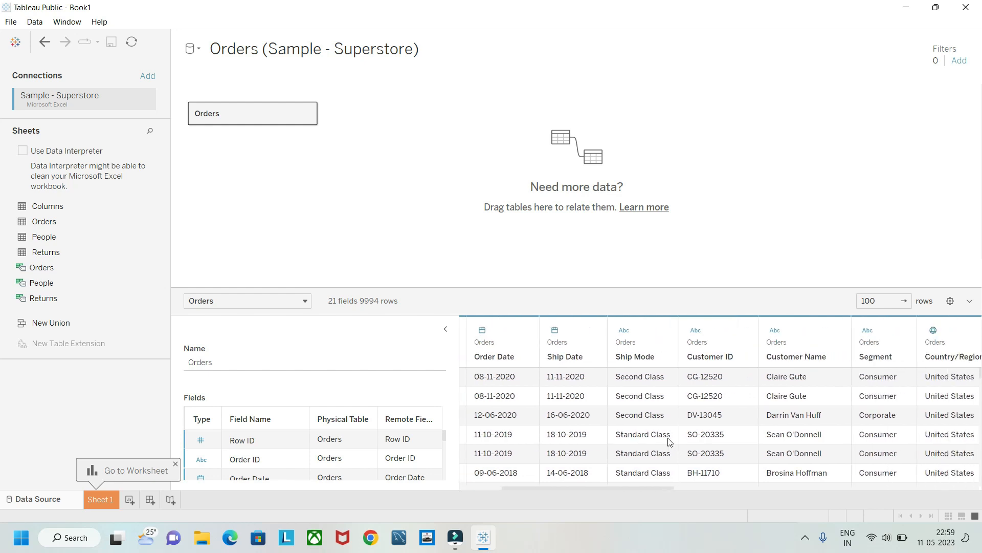
pyautogui.hscroll(1, 668, 440)
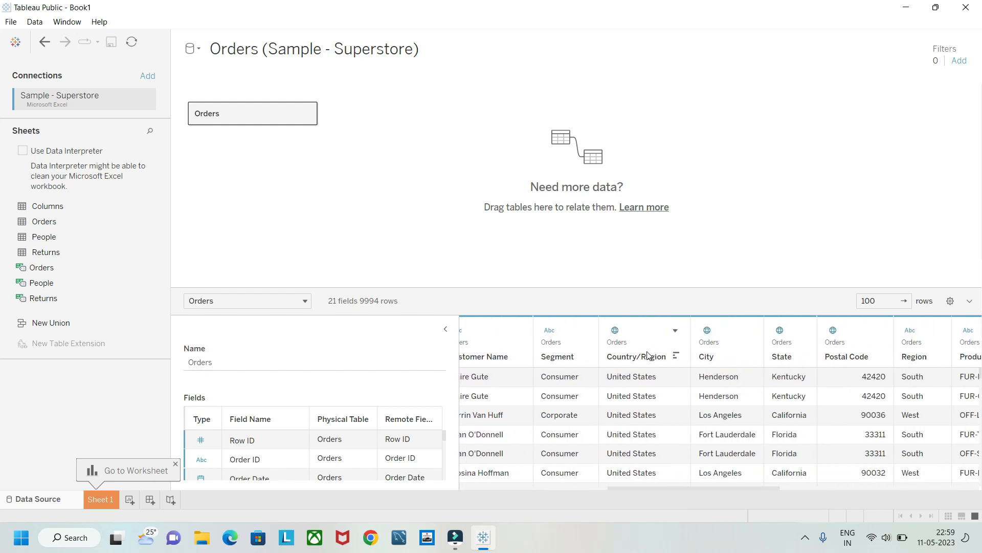
pyautogui.click(616, 331)
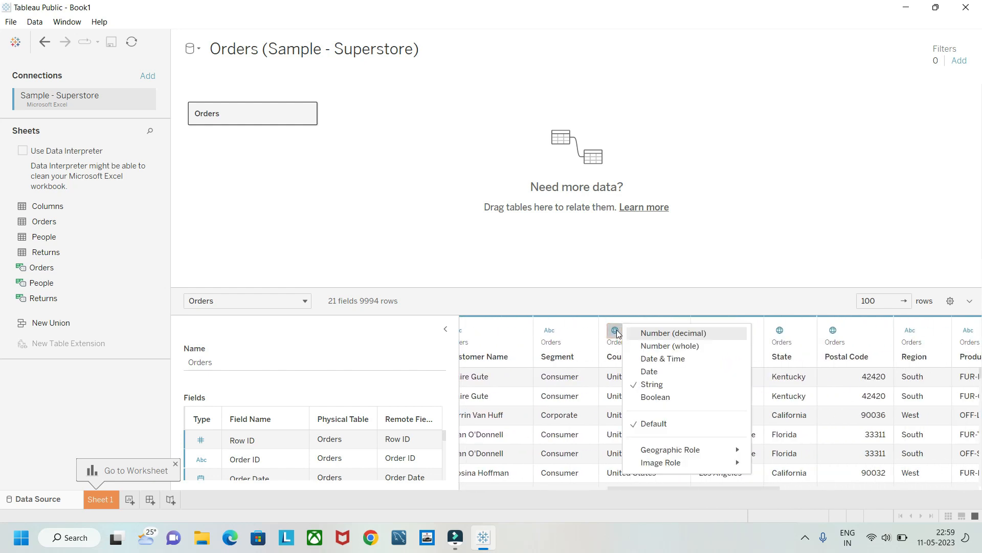
pyautogui.moveTo(688, 450)
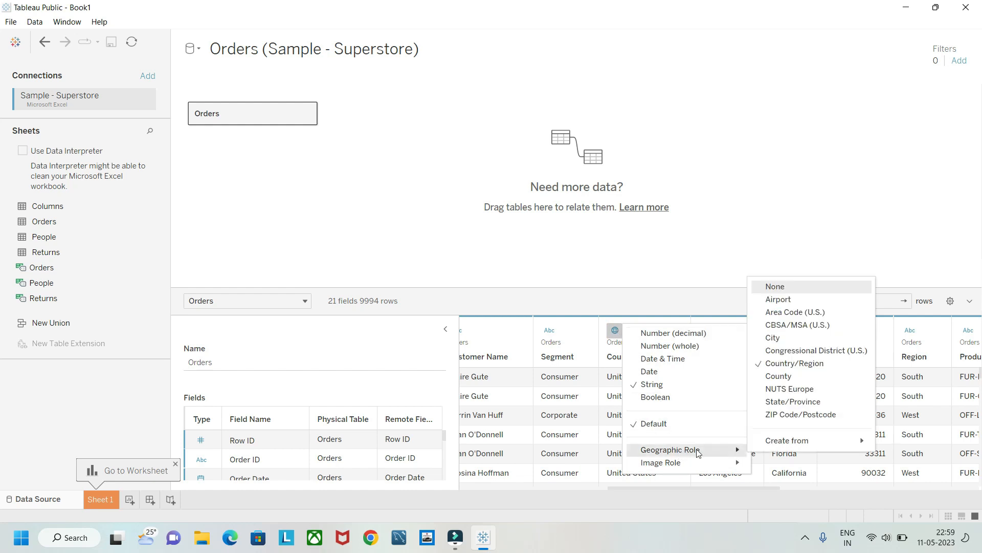
pyautogui.click(778, 364)
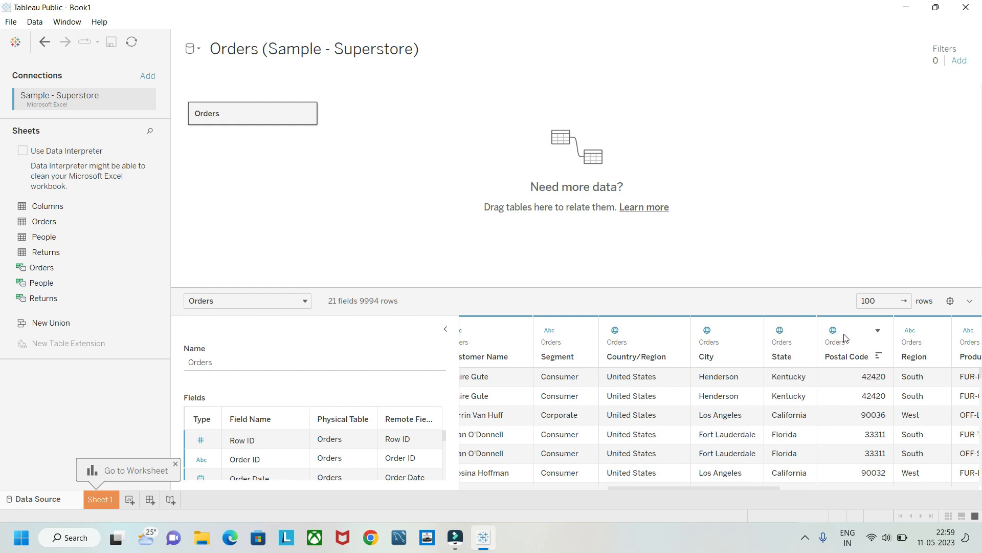
# Step: Check the Postal Code column's field options, data type and geographic role choices
pyautogui.click(879, 333)
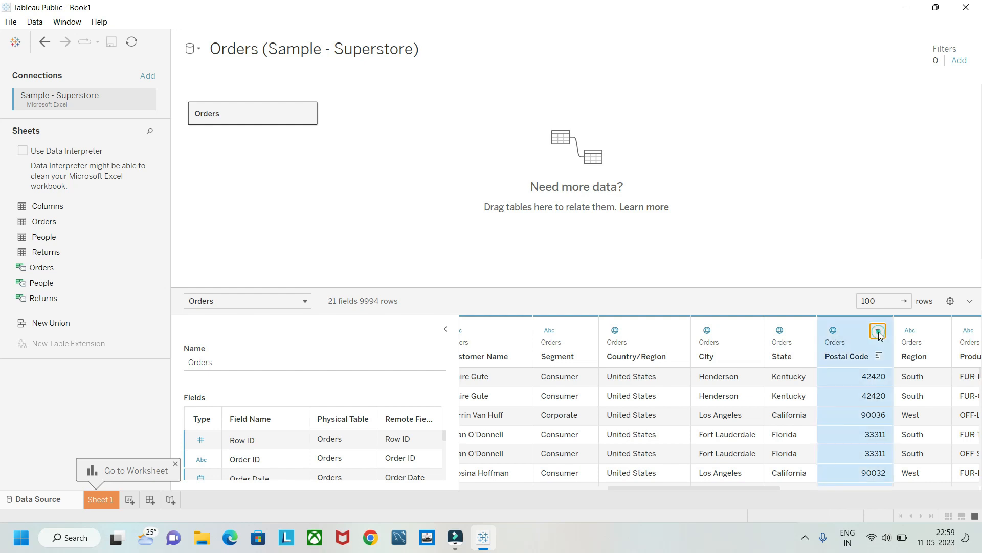
pyautogui.click(793, 251)
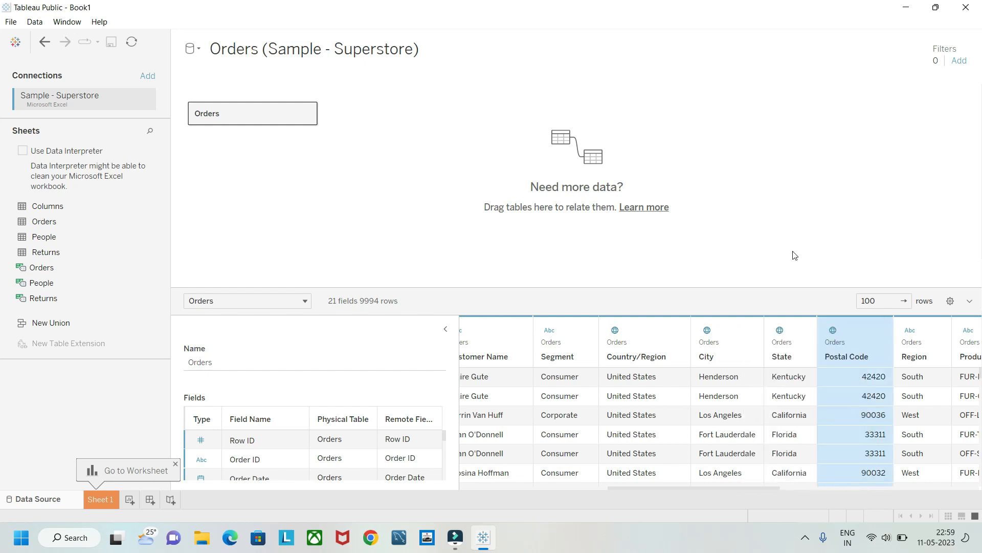
pyautogui.rightClick(833, 342)
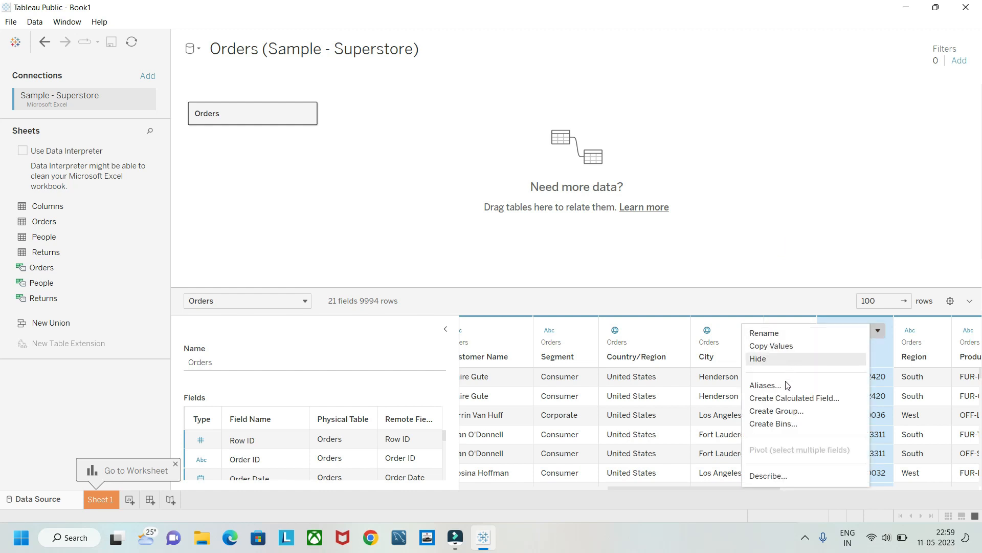
pyautogui.click(805, 231)
pyautogui.click(686, 342)
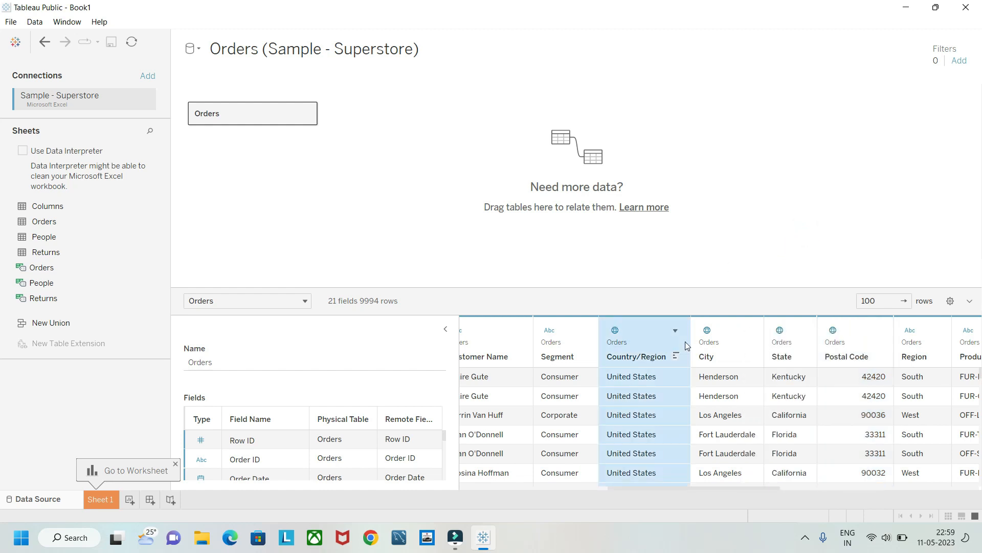
pyautogui.click(833, 338)
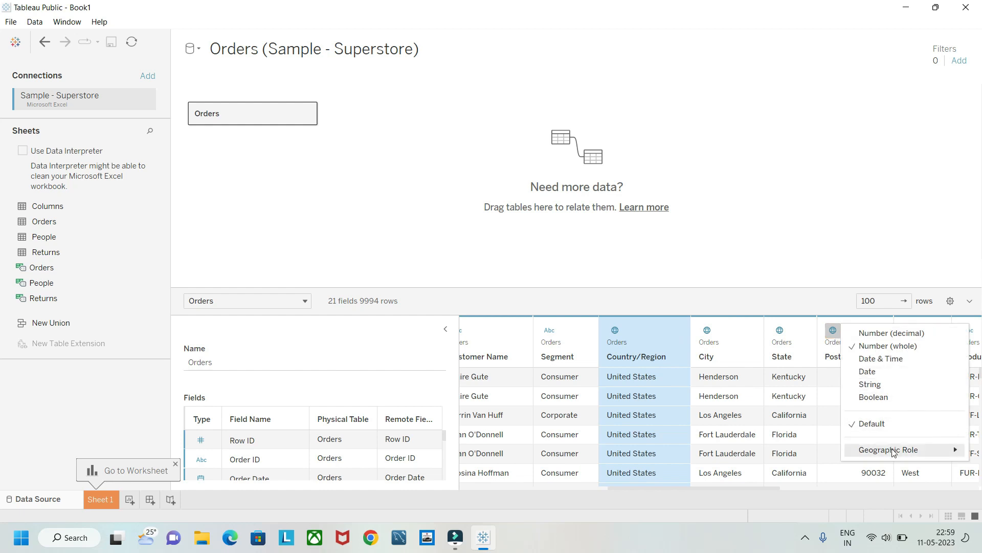
pyautogui.moveTo(893, 452)
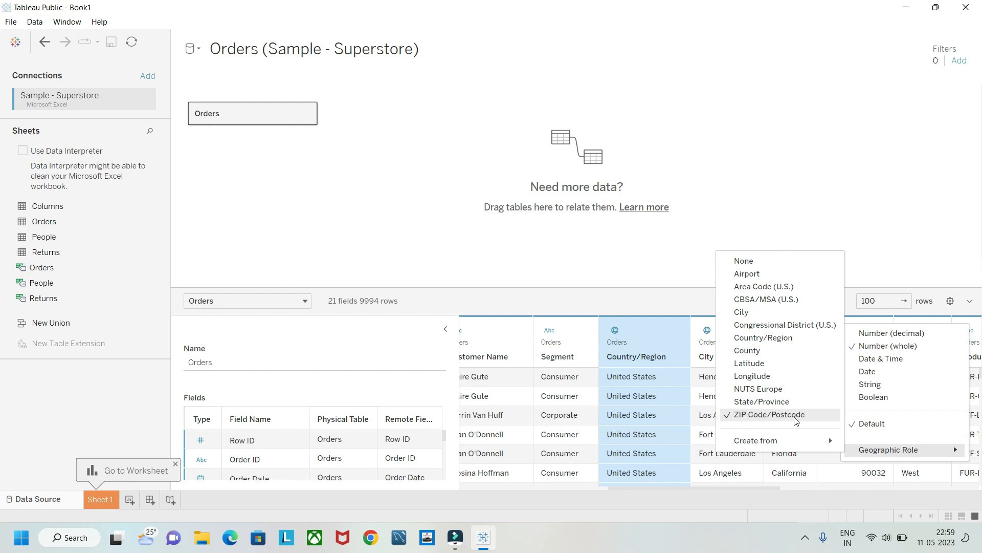
pyautogui.click(742, 312)
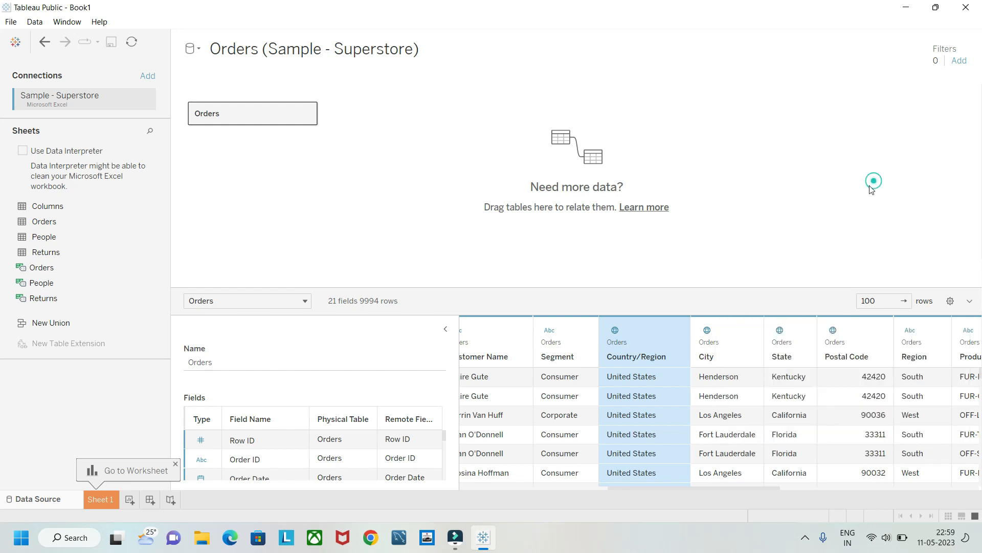
# Step: Examine all columns of the Orders data preview, from Row ID through Profit, with their data types
pyautogui.click(828, 404)
pyautogui.hscroll(5, 827, 404)
pyautogui.hscroll(3, 828, 405)
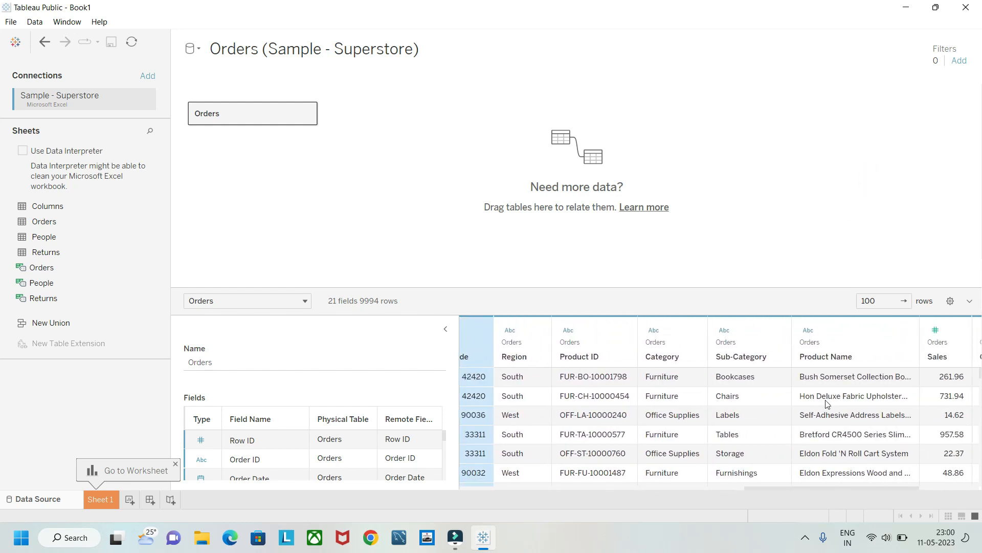
pyautogui.hscroll(-3, 828, 404)
pyautogui.hscroll(3, 827, 404)
pyautogui.hscroll(-2, 827, 404)
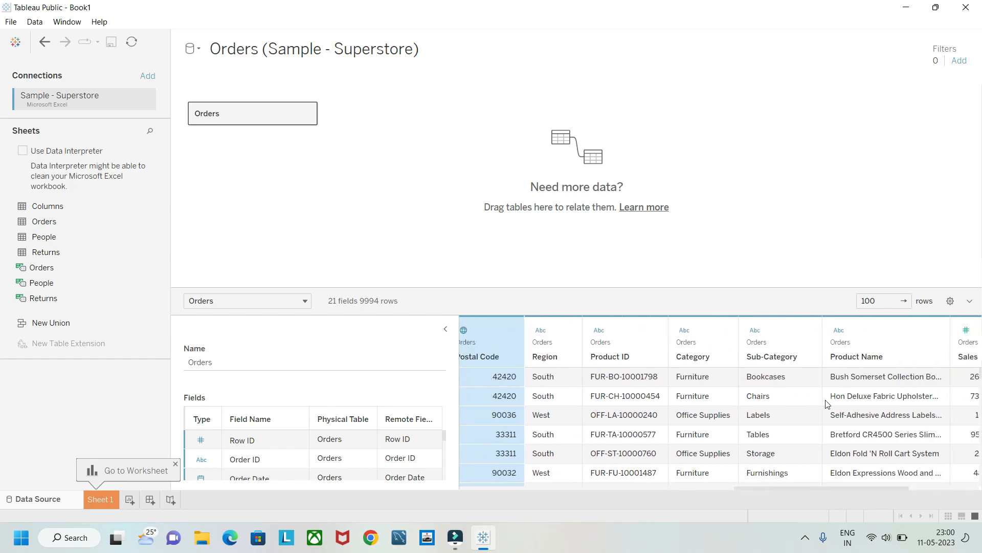
pyautogui.hscroll(4, 827, 405)
pyautogui.hscroll(-6, 827, 404)
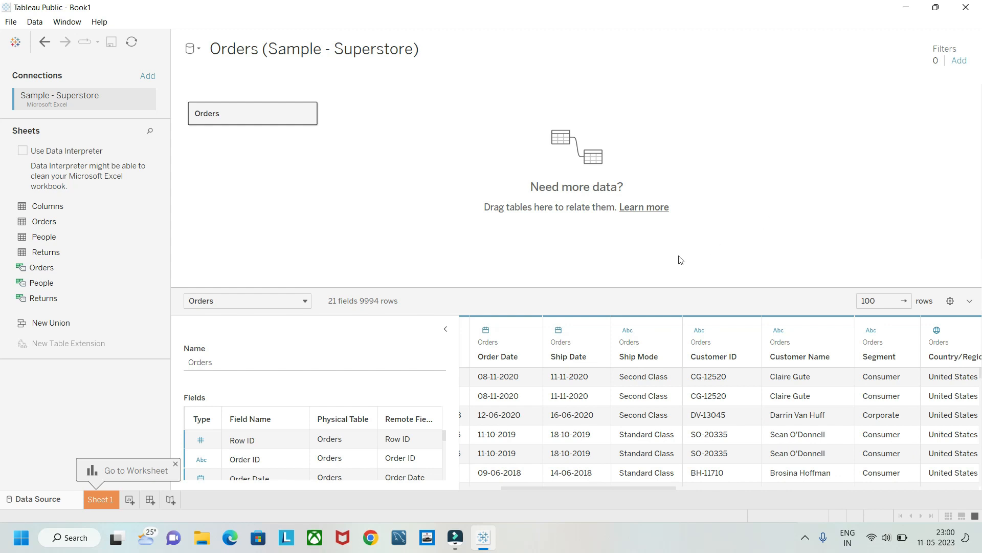
pyautogui.hscroll(-2, 612, 434)
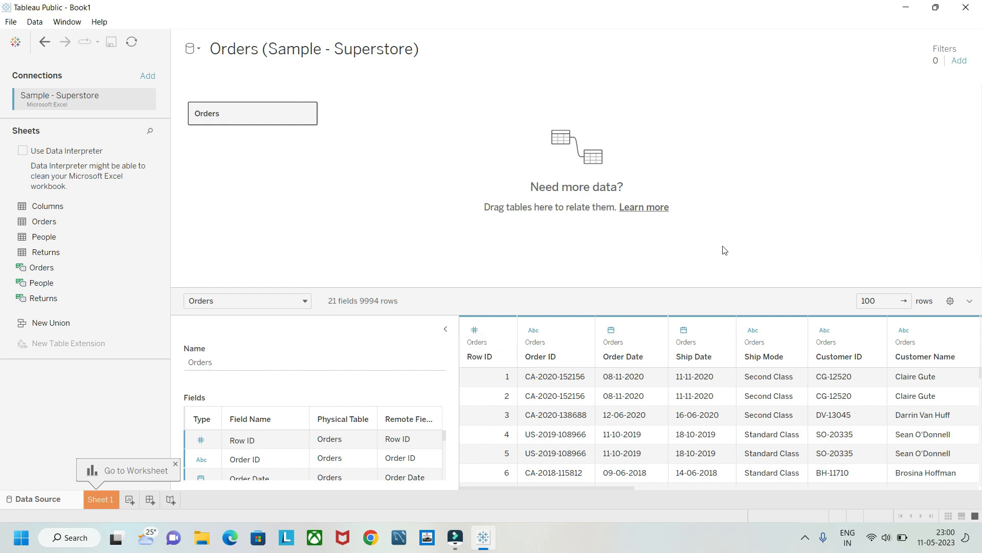
pyautogui.hscroll(3, 720, 397)
pyautogui.hscroll(2, 719, 397)
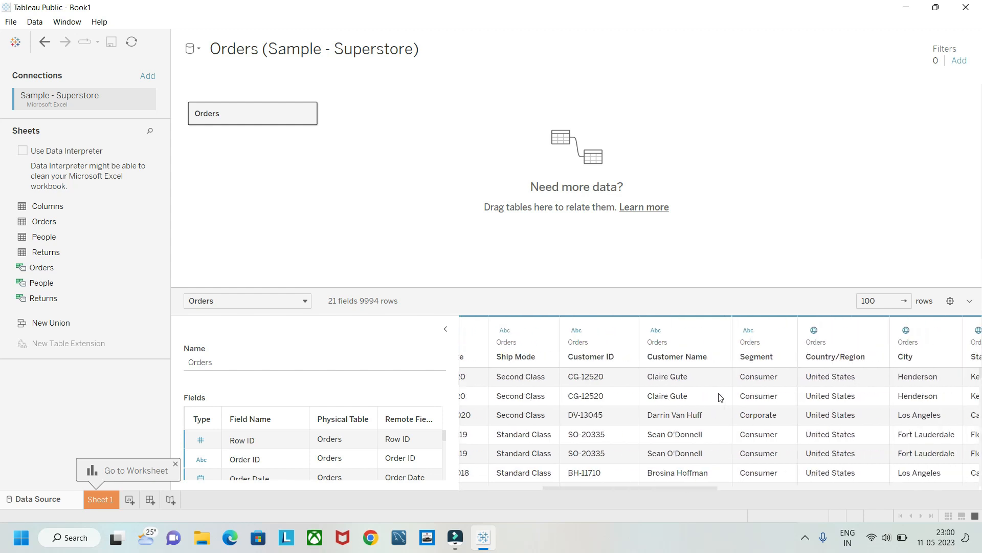
pyautogui.hscroll(-5, 720, 397)
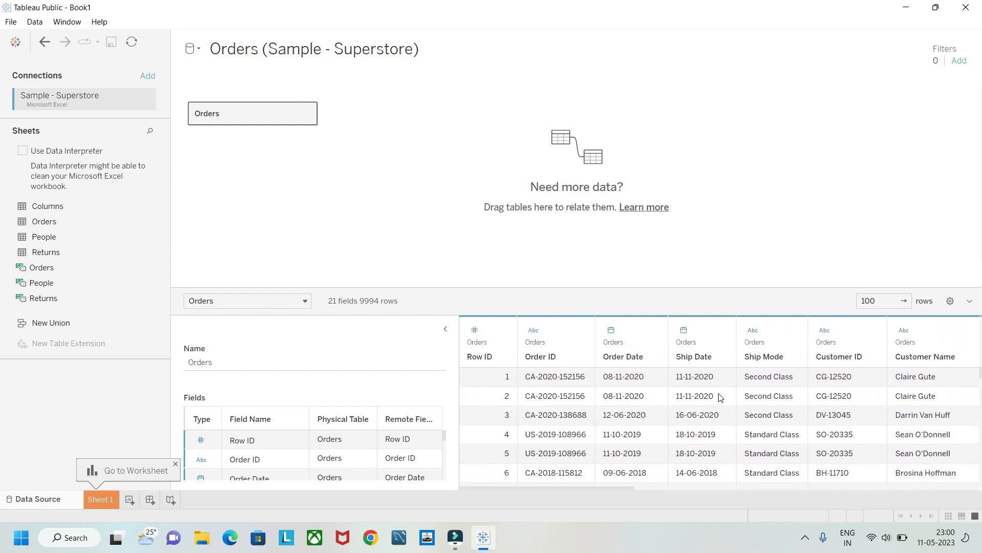
pyautogui.hscroll(5, 720, 397)
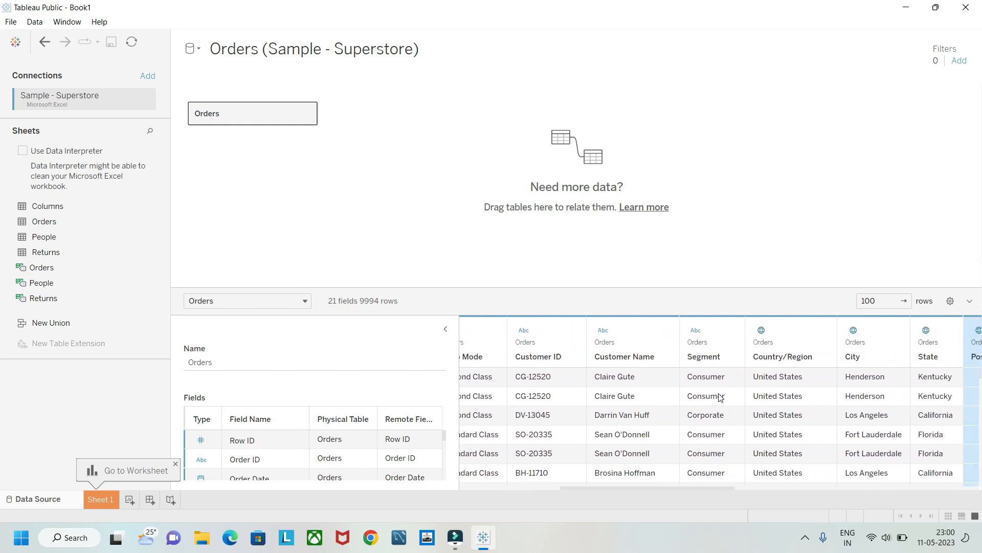
pyautogui.hscroll(-3, 720, 397)
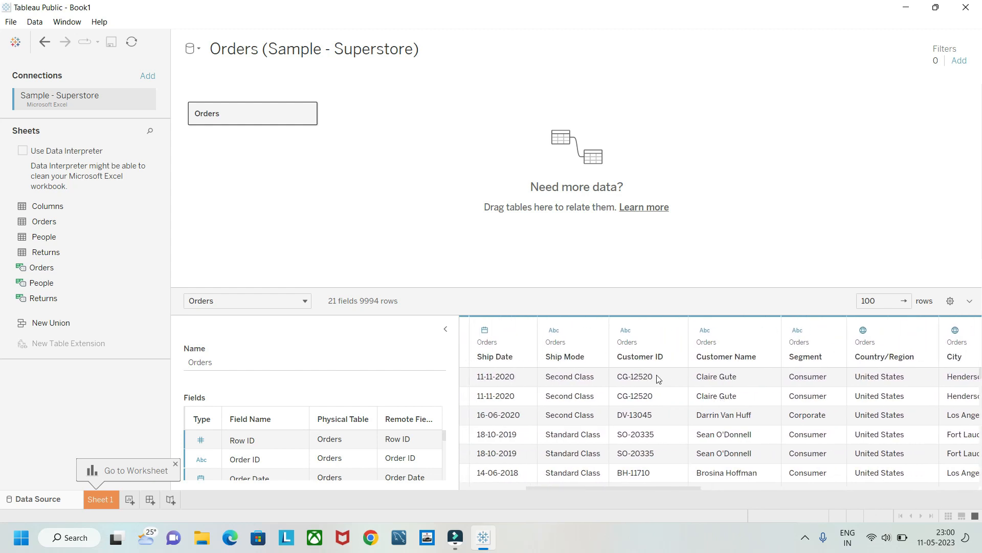
pyautogui.hscroll(-4, 687, 384)
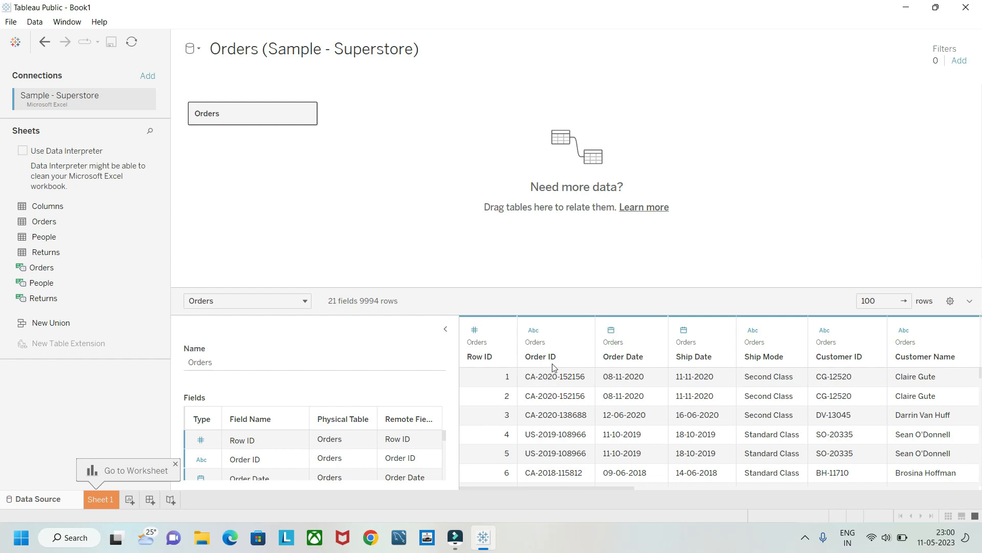
pyautogui.hscroll(10, 699, 375)
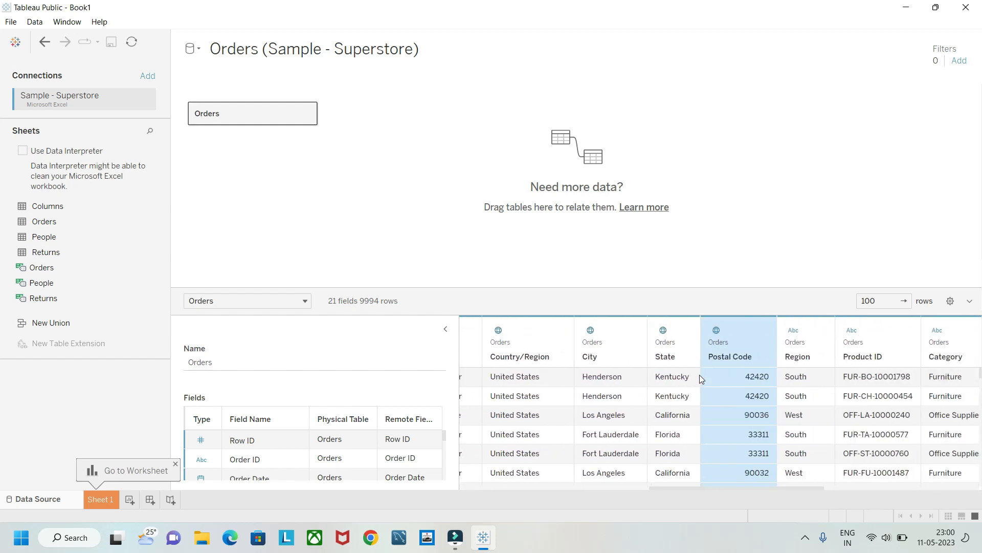
pyautogui.hscroll(8, 699, 375)
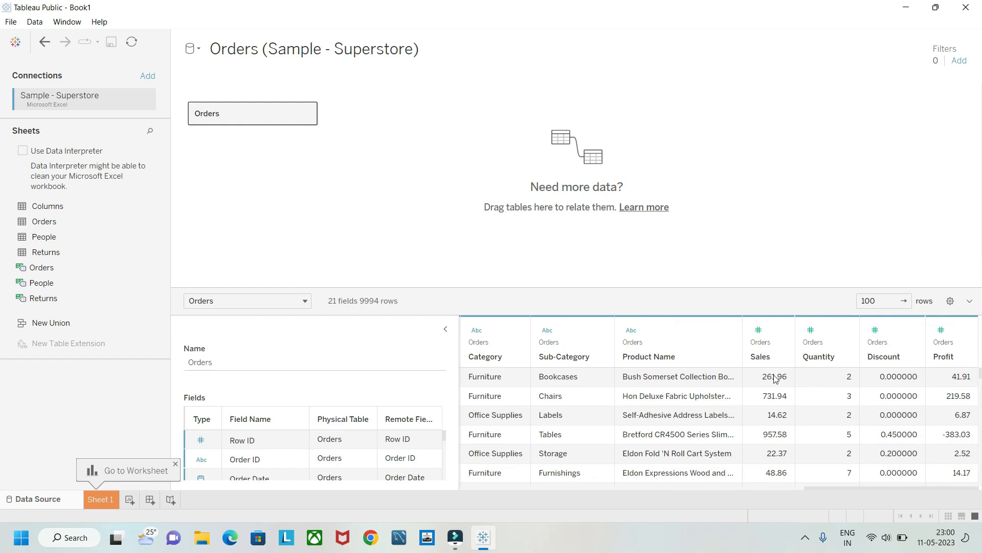
pyautogui.hscroll(-10, 780, 387)
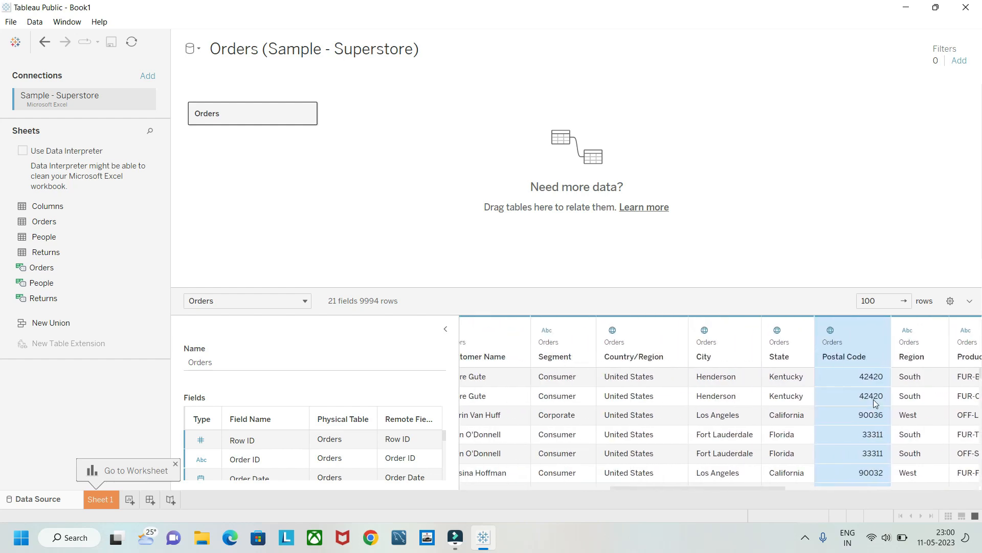
# Step: Set the Orders data preview to show 1000 rows and look further down the records
pyautogui.click(882, 303)
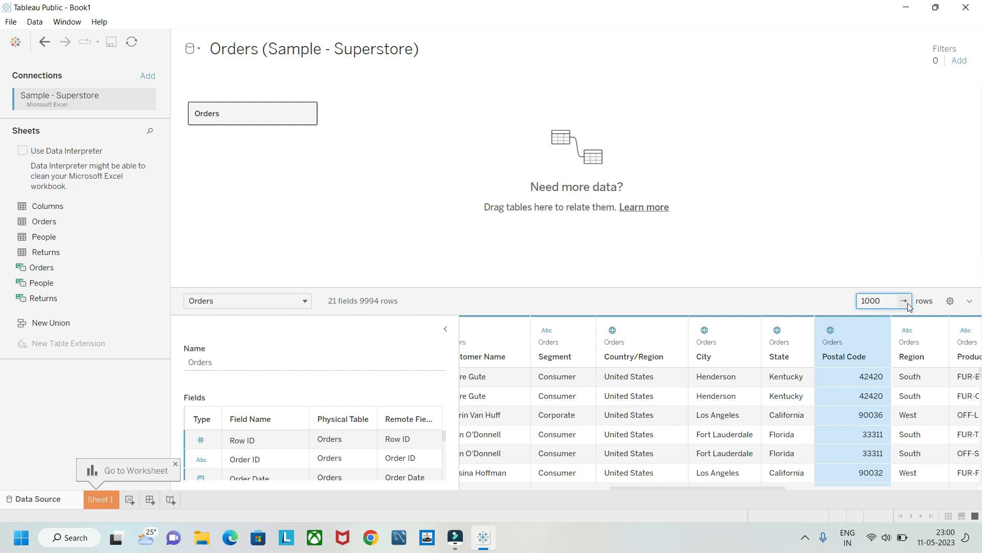
pyautogui.click(908, 303)
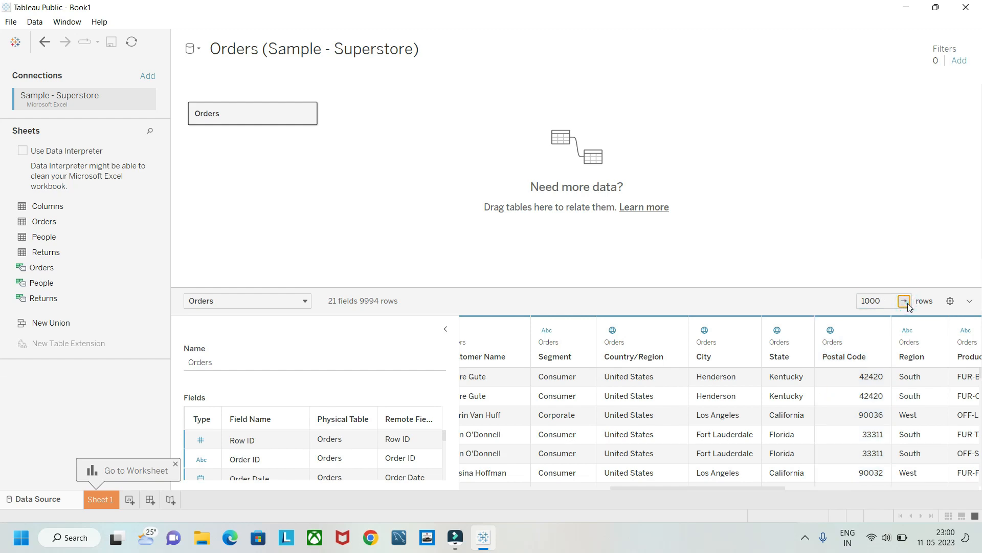
pyautogui.scroll(-20, 762, 440)
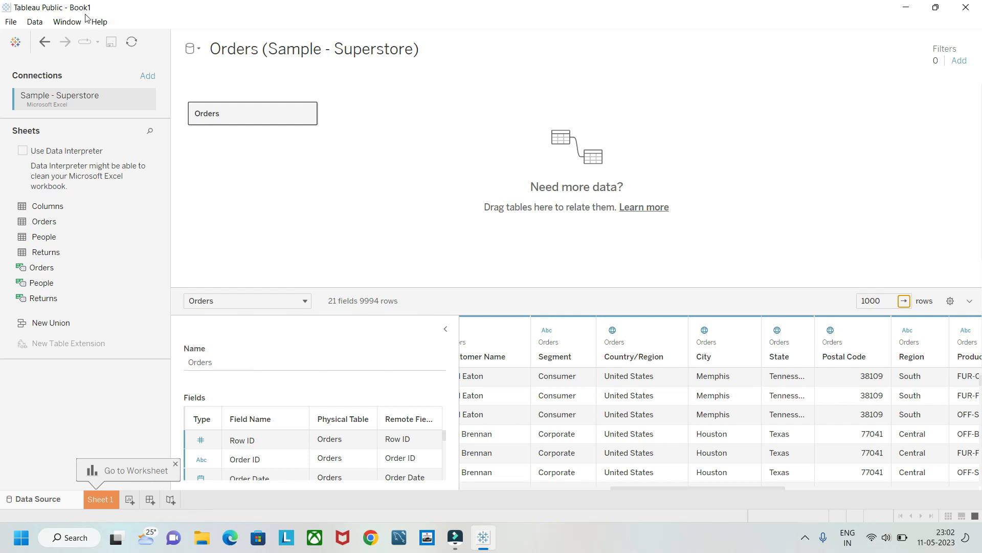
# Step: Open the Sheet 1 worksheet
pyautogui.click(99, 501)
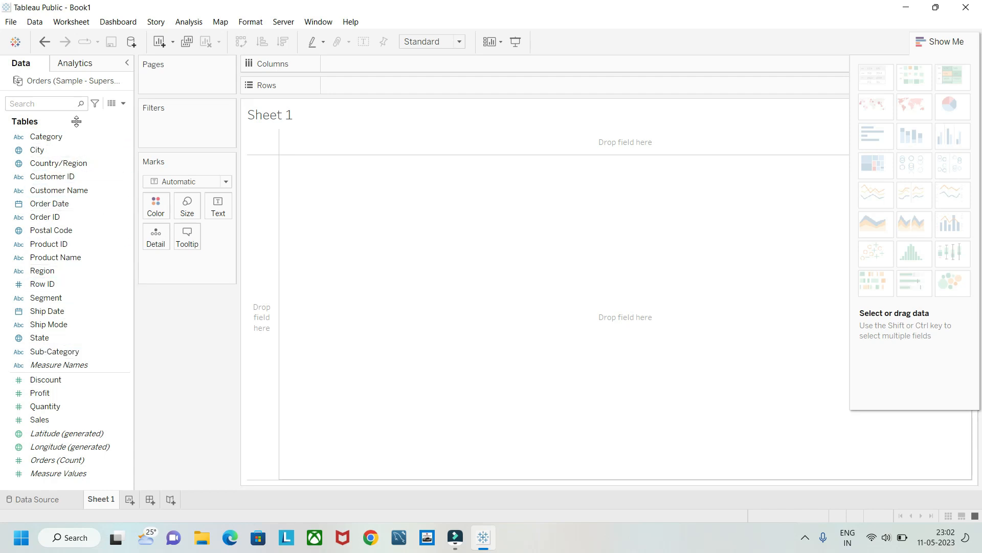
# Step: Chart Sales by Category on Sheet 1, with Category on columns and Sales on rows, and label the bars with Quantity
pyautogui.click(46, 380)
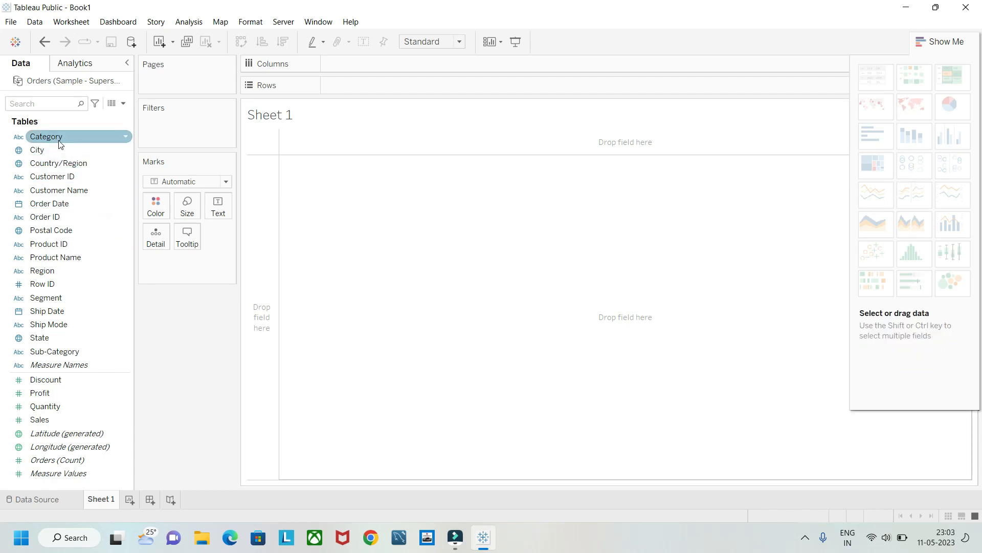
pyautogui.moveTo(51, 136); pyautogui.dragTo(348, 67)
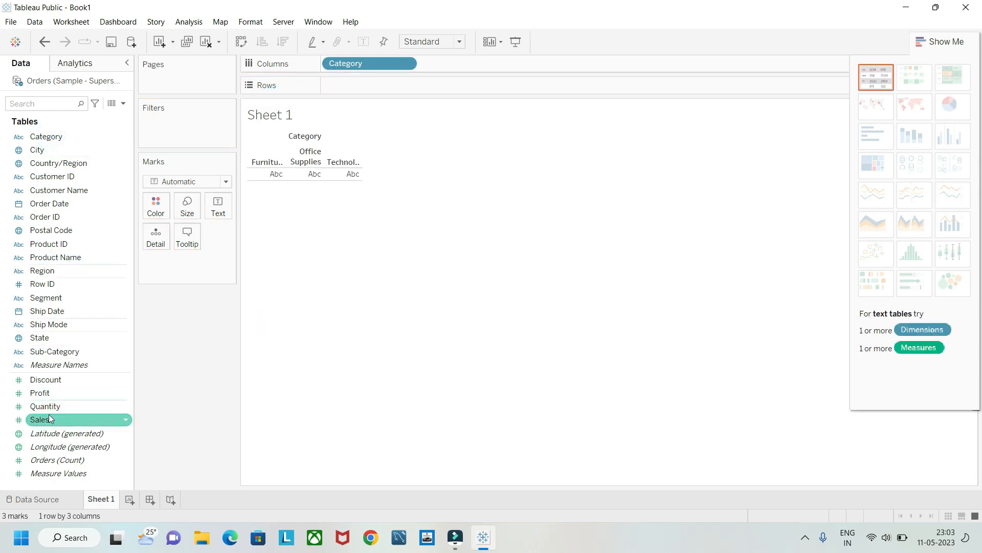
pyautogui.click(55, 419)
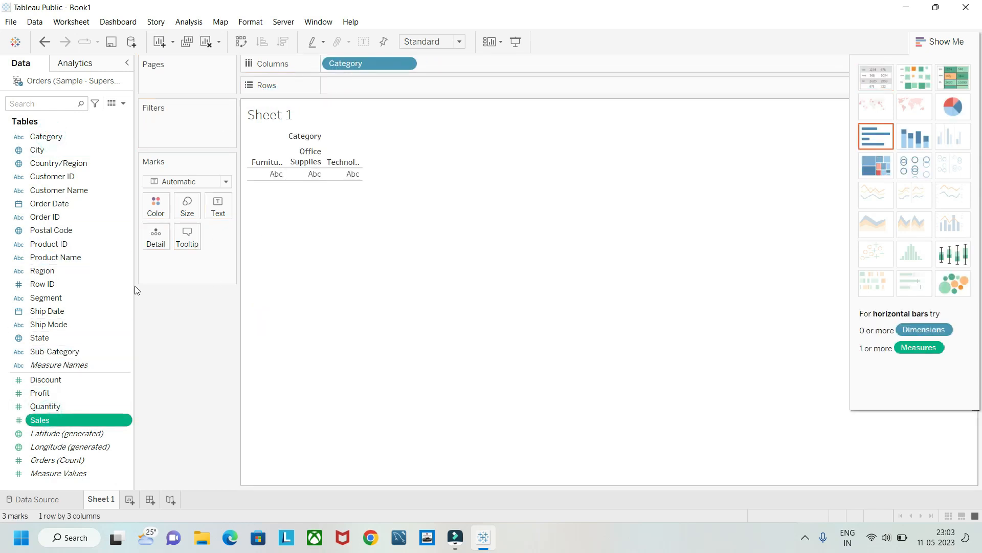
pyautogui.moveTo(46, 425)
pyautogui.mouseDown()
pyautogui.moveTo(360, 108)
pyautogui.moveTo(340, 86)
pyautogui.mouseUp()
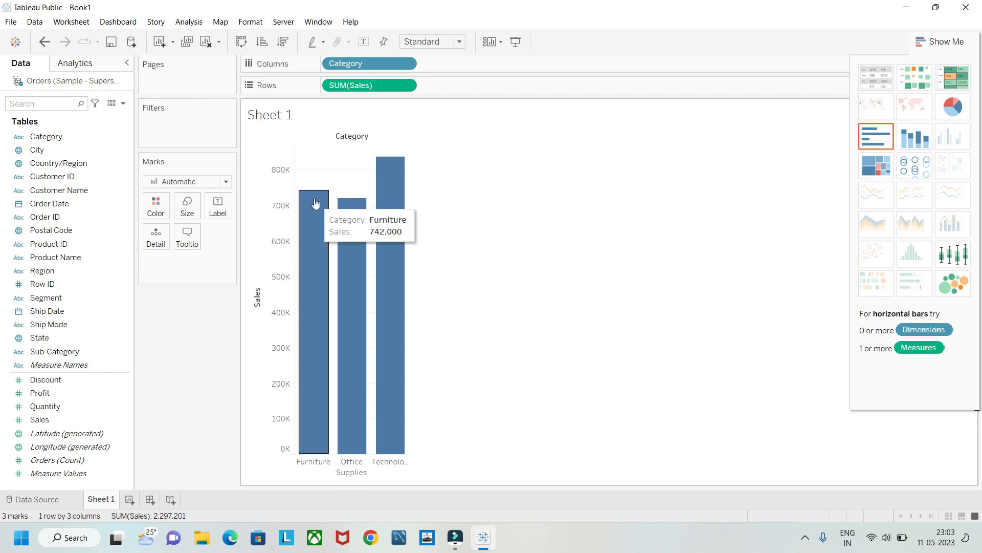
pyautogui.moveTo(395, 227)
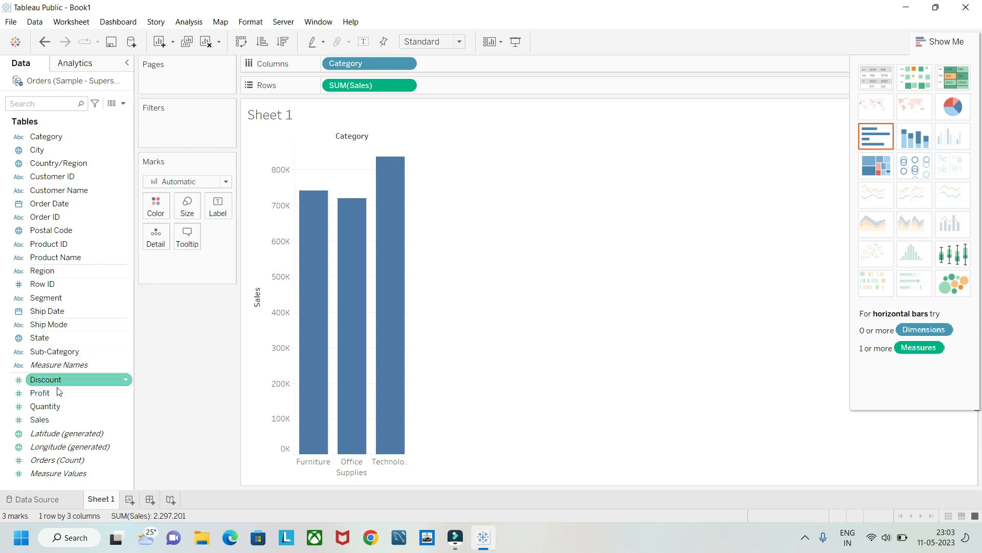
pyautogui.click(53, 407)
pyautogui.moveTo(53, 407); pyautogui.dragTo(215, 209)
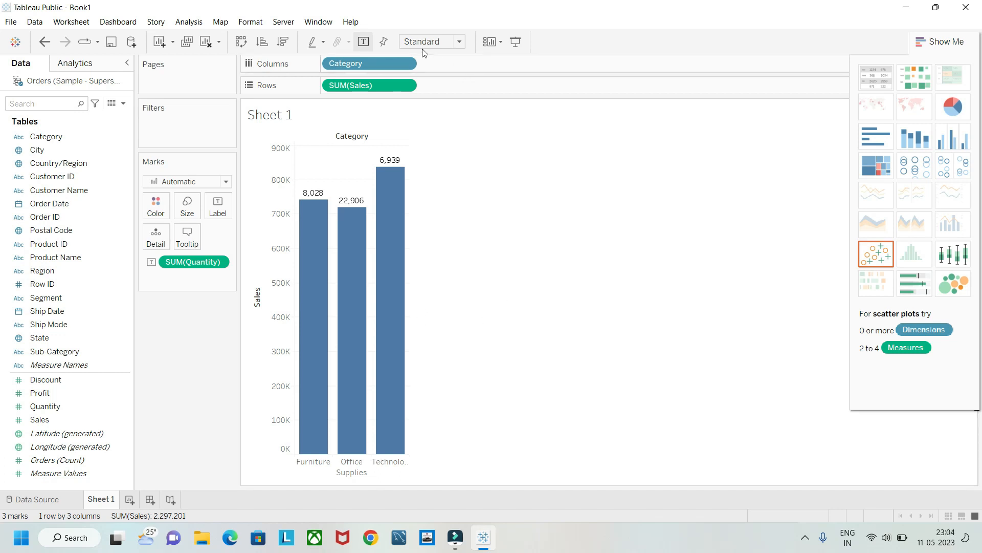
# Step: Try the Entire View fit on the Sheet 1 chart and return it to the Standard fit
pyautogui.click(451, 44)
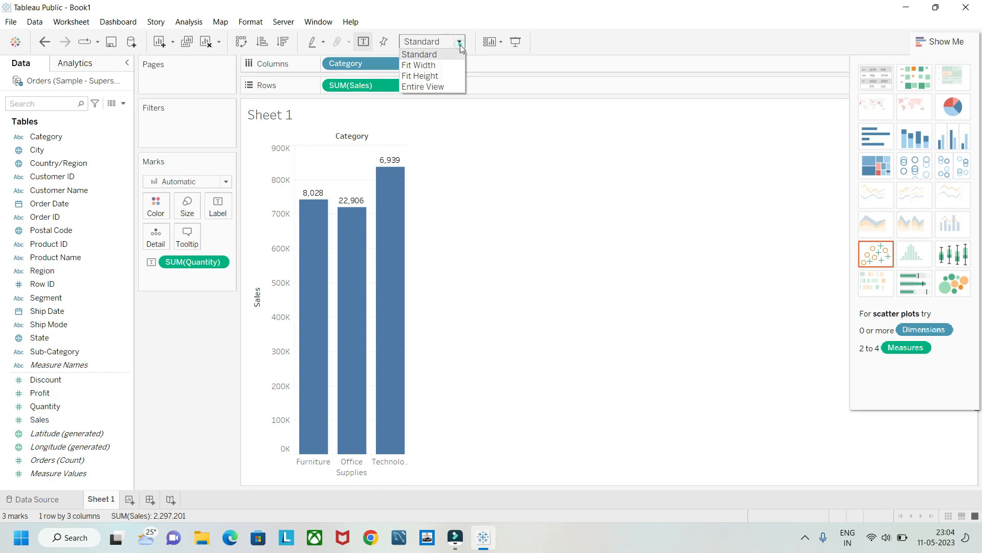
pyautogui.click(431, 89)
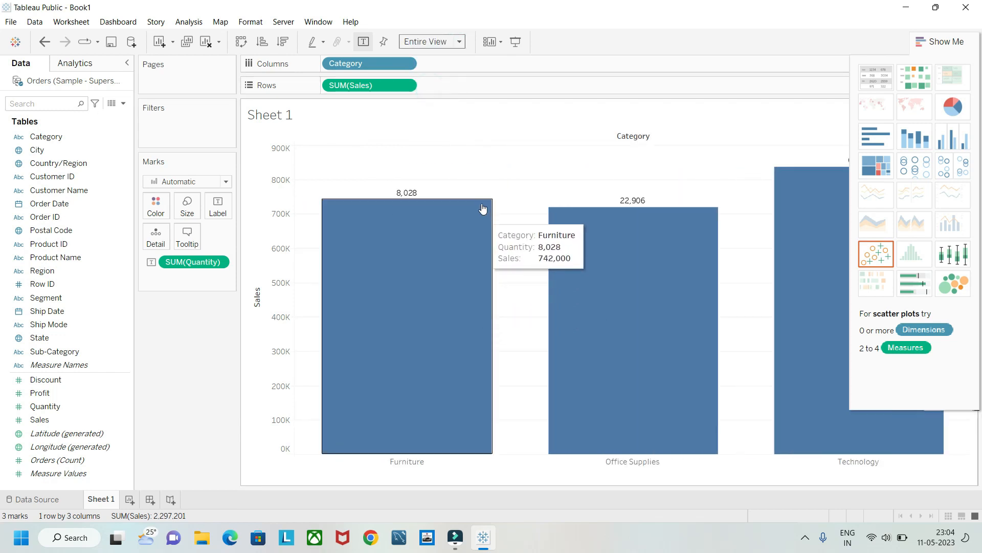
pyautogui.click(458, 43)
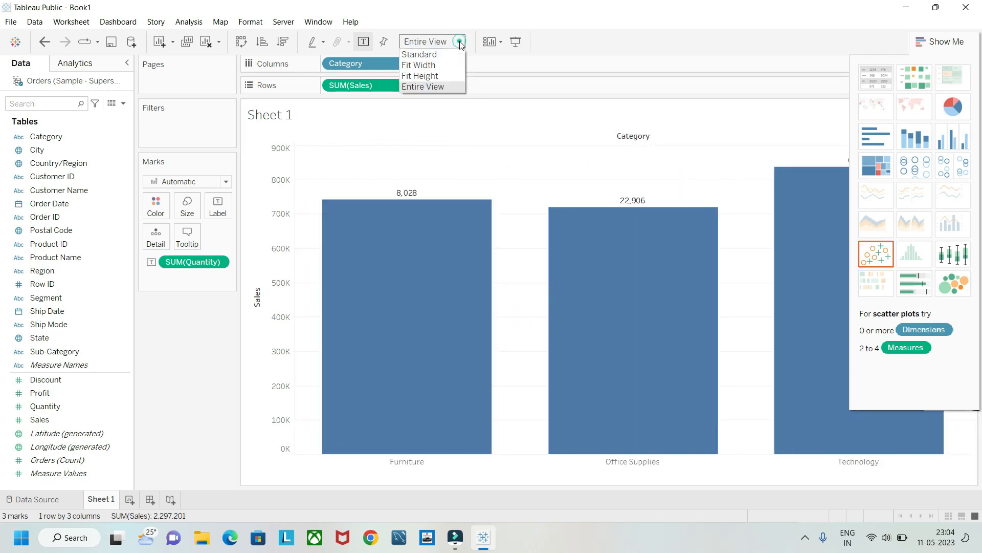
pyautogui.click(419, 55)
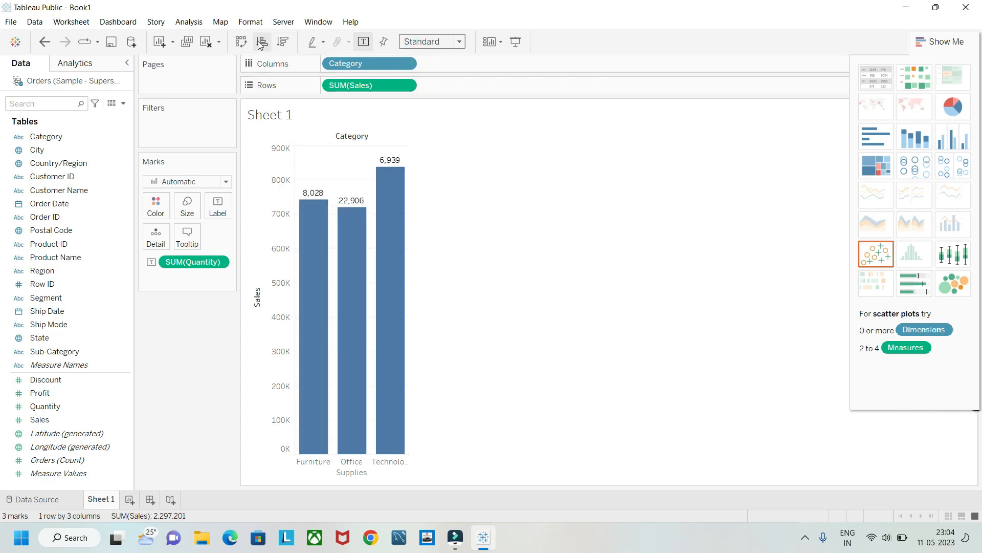
# Step: Swap the chart's rows and columns so that Sales is on columns and Category is on rows
pyautogui.click(241, 42)
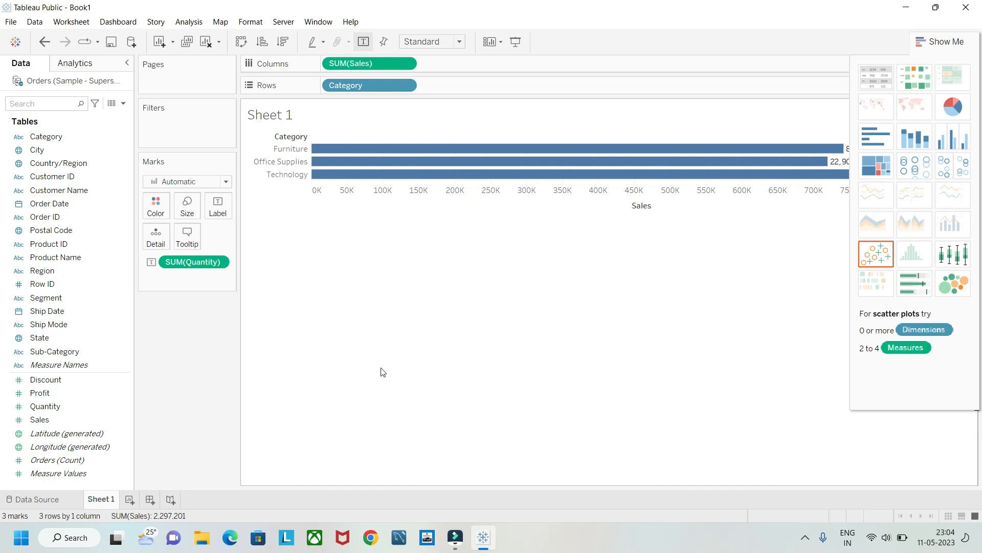
pyautogui.click(49, 325)
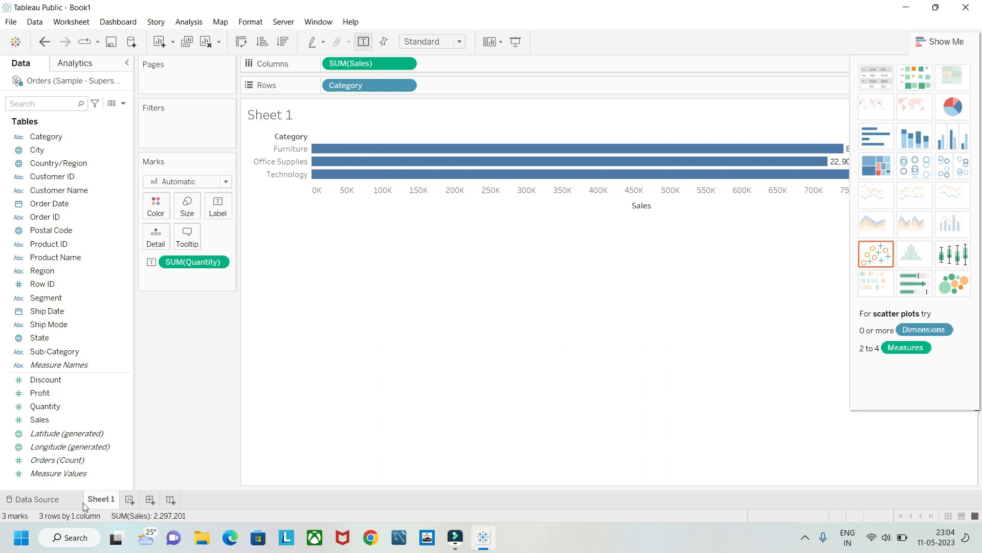
# Step: Create a new dashboard and place Sheet 1 on it
pyautogui.click(154, 498)
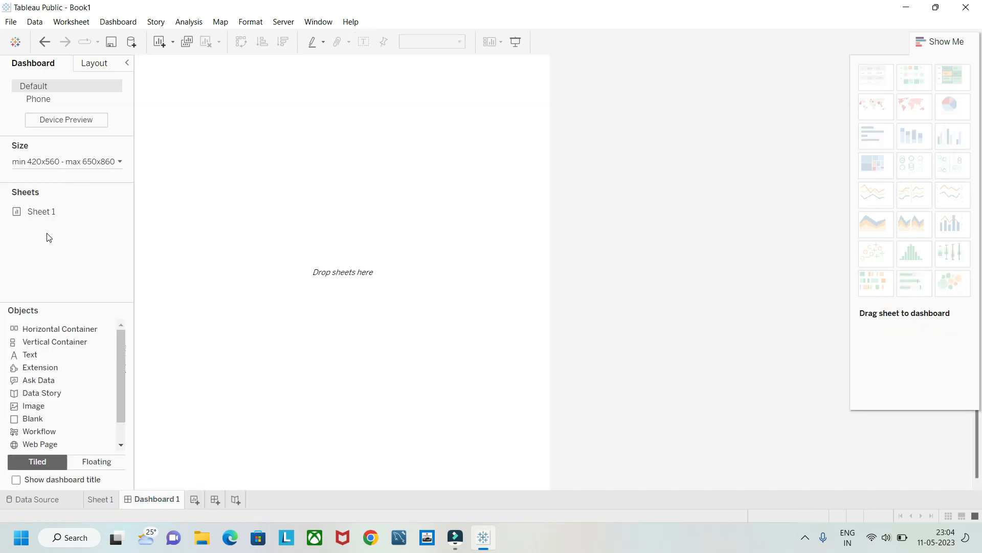
pyautogui.doubleClick(40, 214)
pyautogui.moveTo(41, 212); pyautogui.dragTo(301, 194)
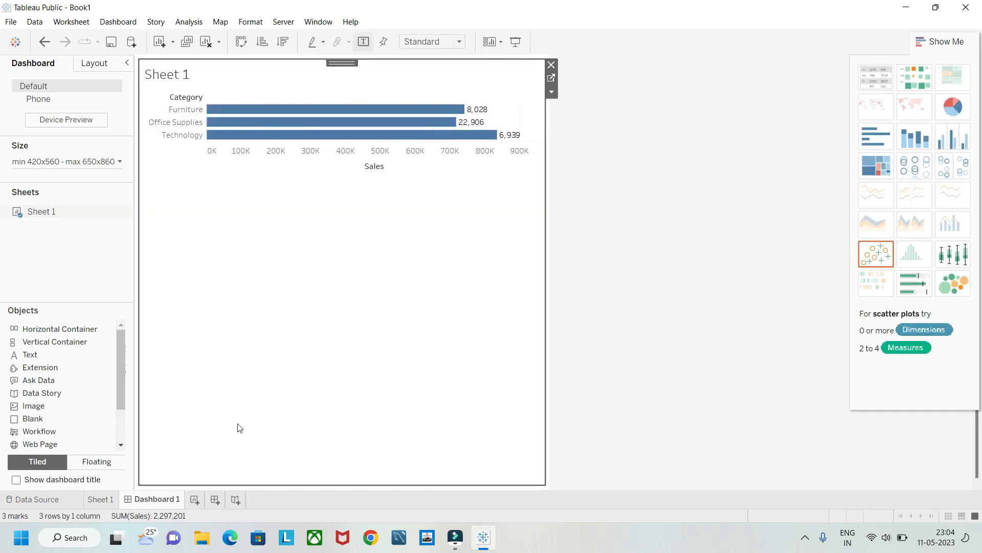
# Step: Create a new story and add Dashboard 1 and Sheet 1 to it as two story points
pyautogui.click(234, 499)
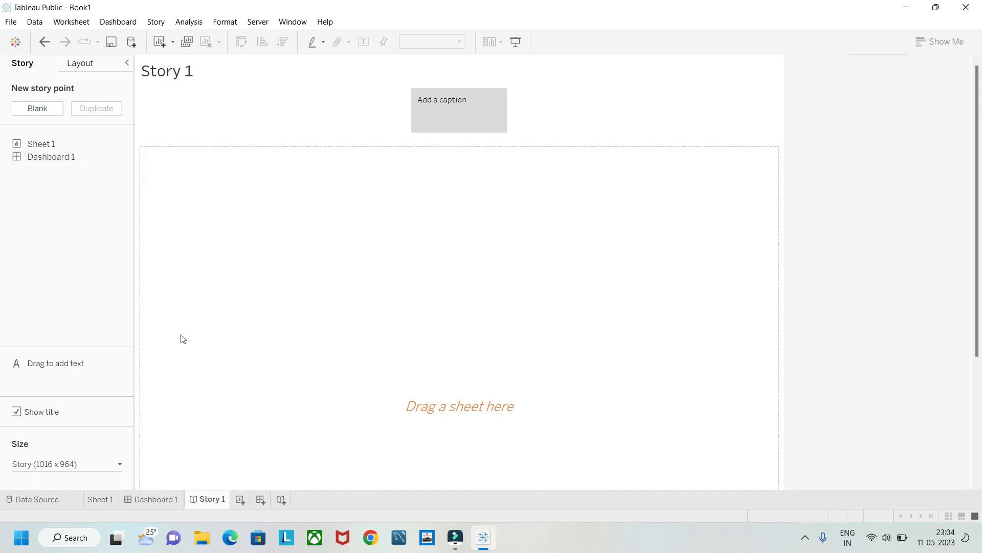
pyautogui.doubleClick(22, 157)
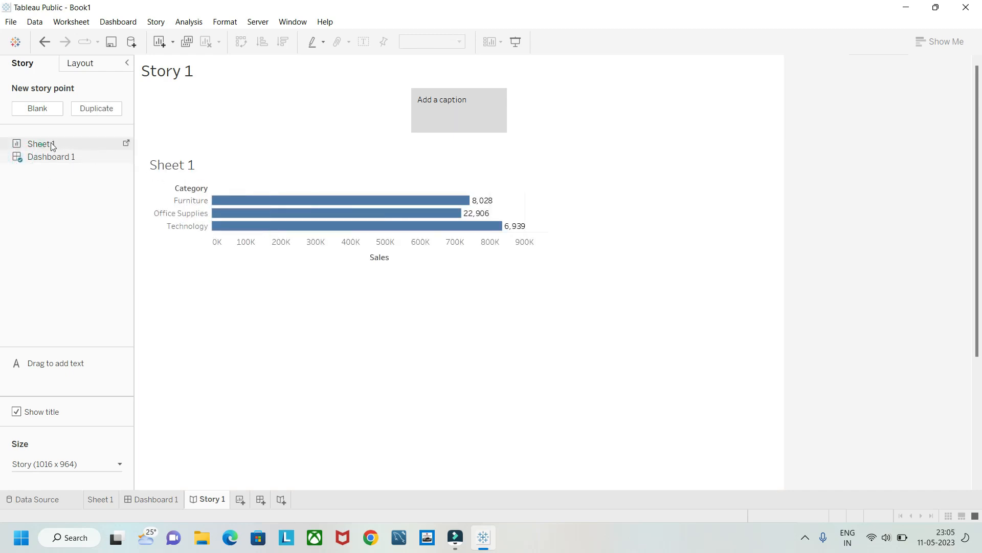
pyautogui.moveTo(41, 144); pyautogui.dragTo(372, 117)
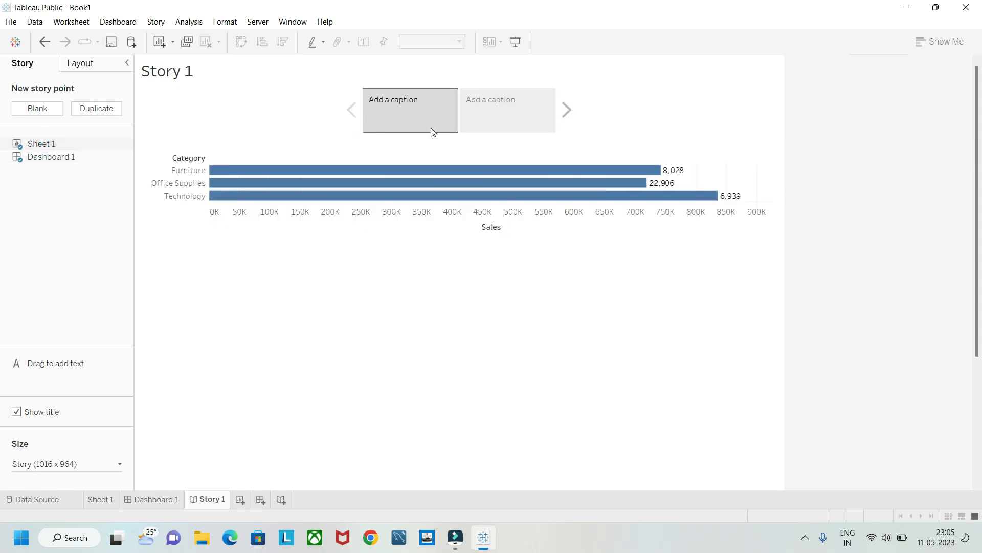
# Step: Switch between the two story points in Story 1 to compare the sheet and dashboard views
pyautogui.click(478, 123)
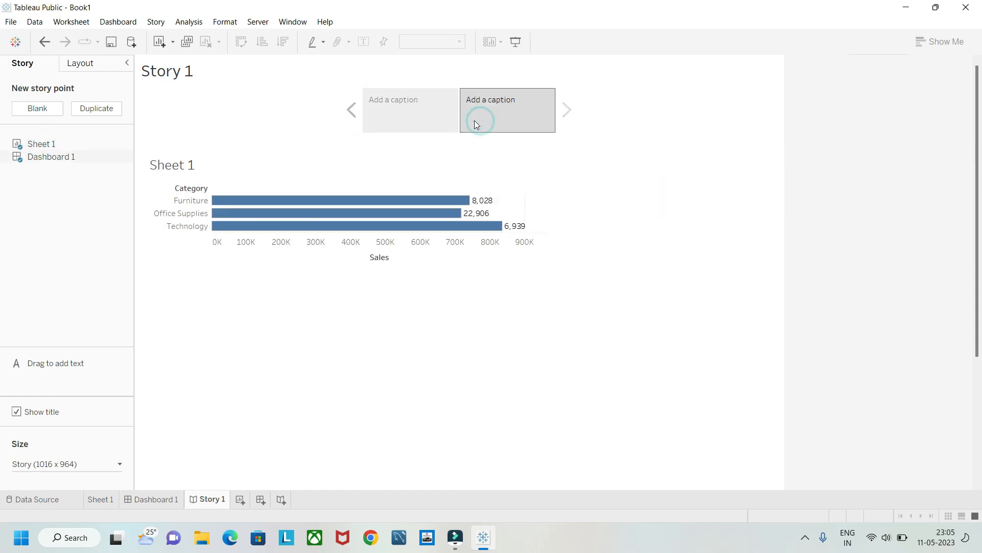
pyautogui.click(388, 112)
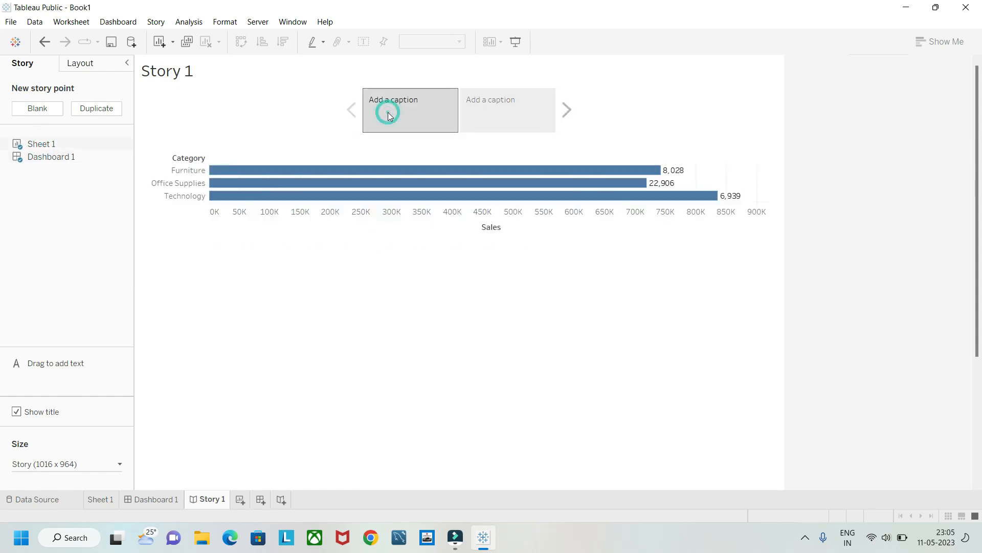
pyautogui.click(526, 125)
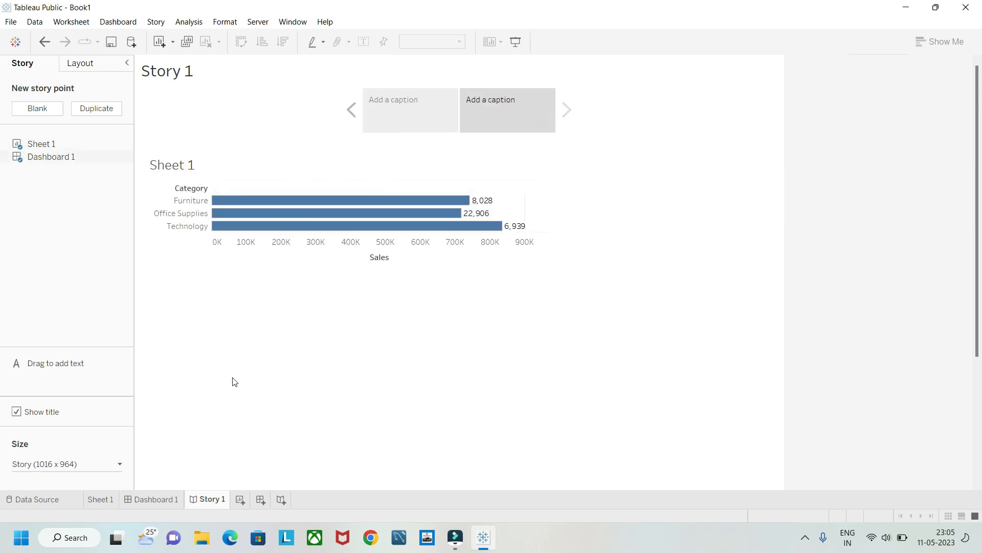
pyautogui.click(100, 469)
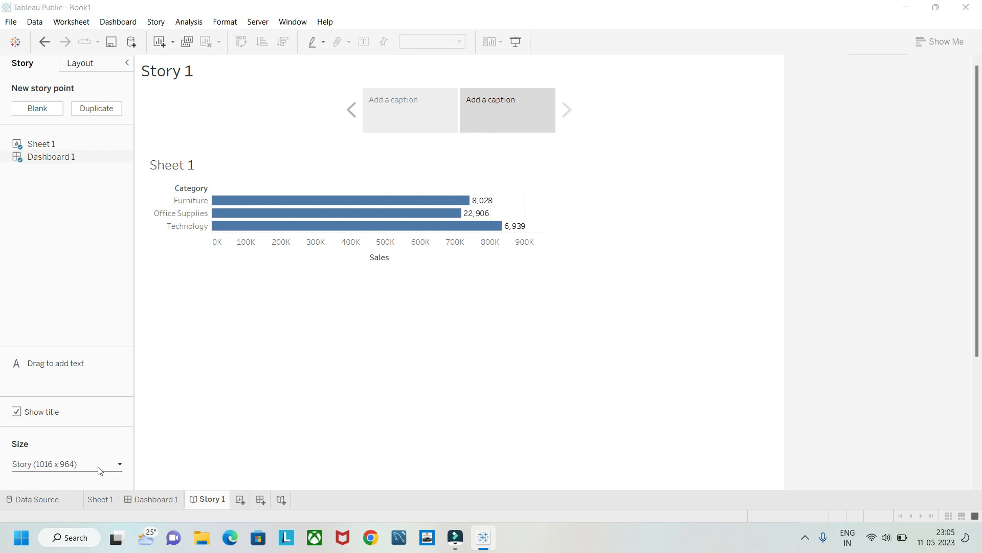
pyautogui.click(98, 466)
# Step: Review the workbook's Sheet 1, Dashboard 1, Story 1 and Data Source pages, returning to Sheet 1
pyautogui.click(105, 500)
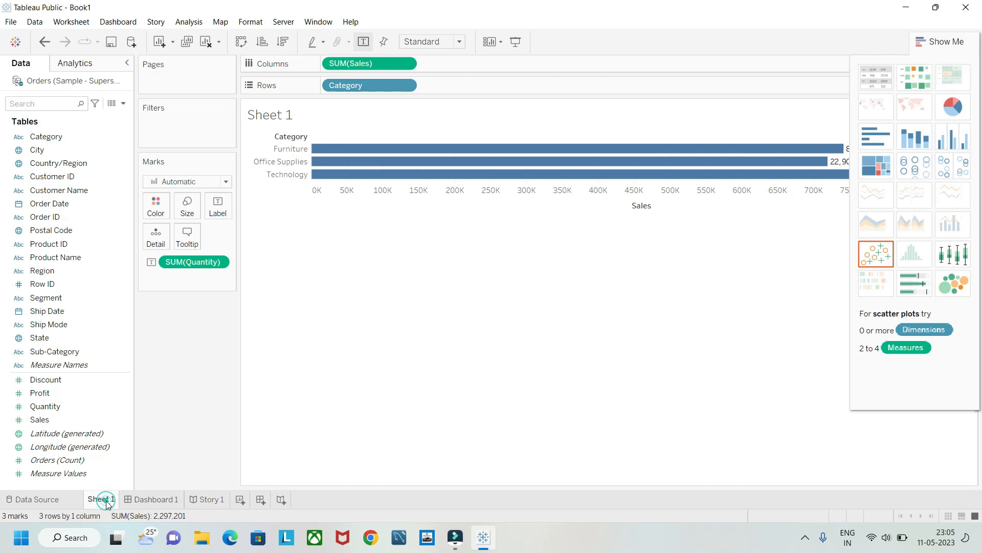
pyautogui.click(154, 499)
pyautogui.click(226, 498)
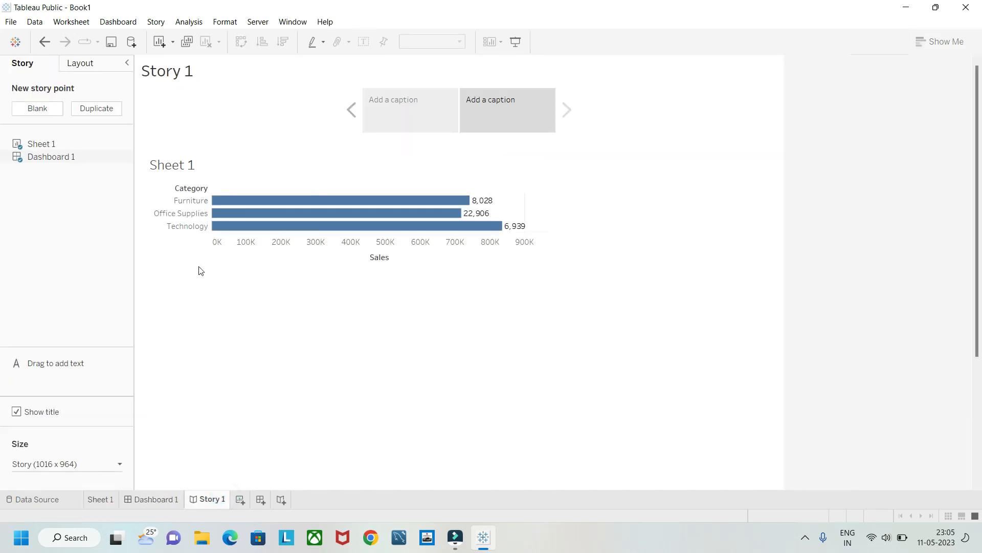
pyautogui.click(23, 499)
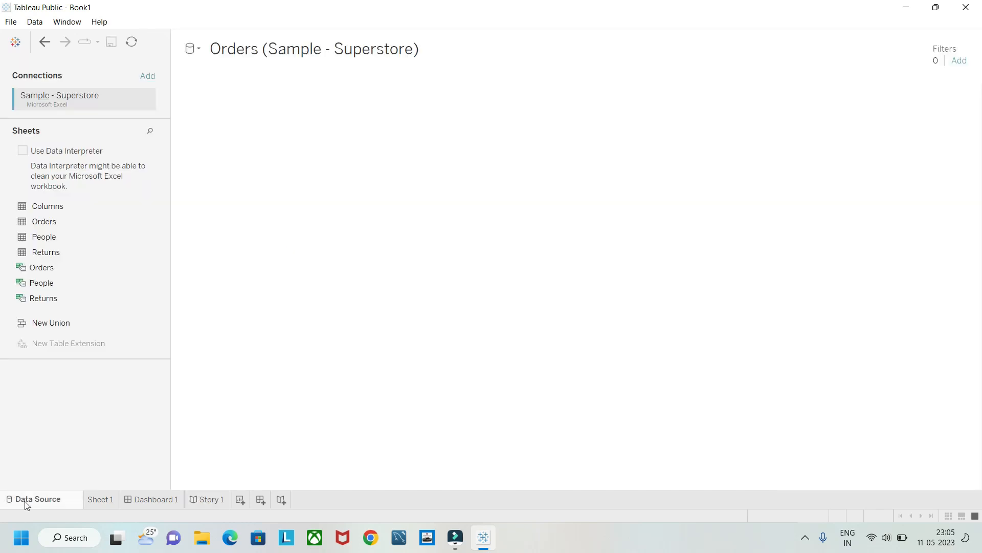
pyautogui.click(100, 506)
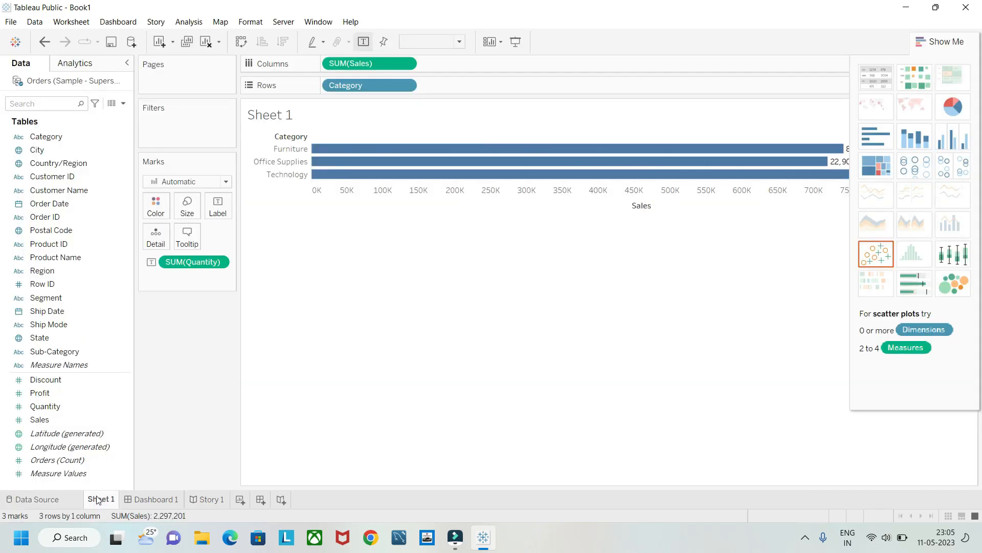
# Step: Open the Orders data source and check the field options of the Order ID and Row ID columns
pyautogui.click(54, 500)
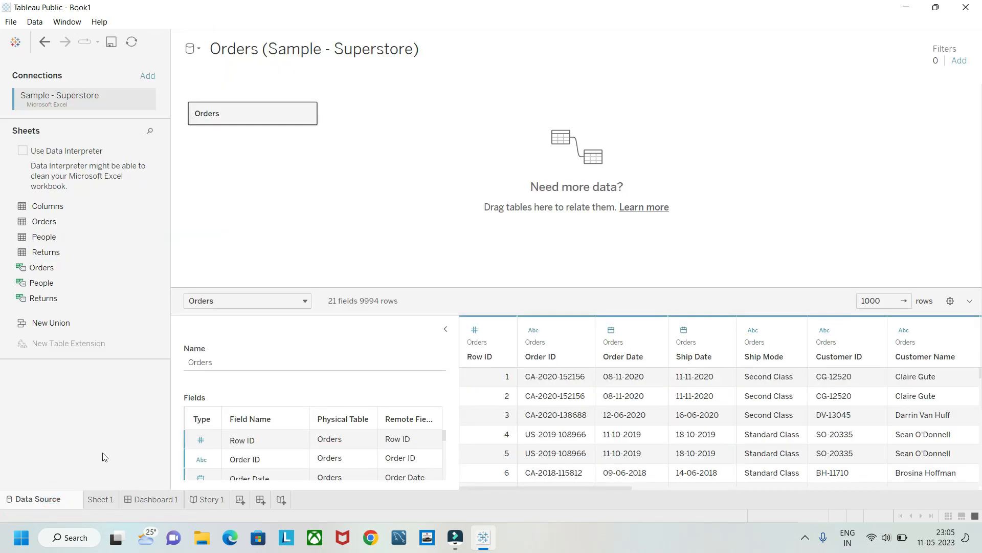
pyautogui.click(565, 332)
pyautogui.click(579, 330)
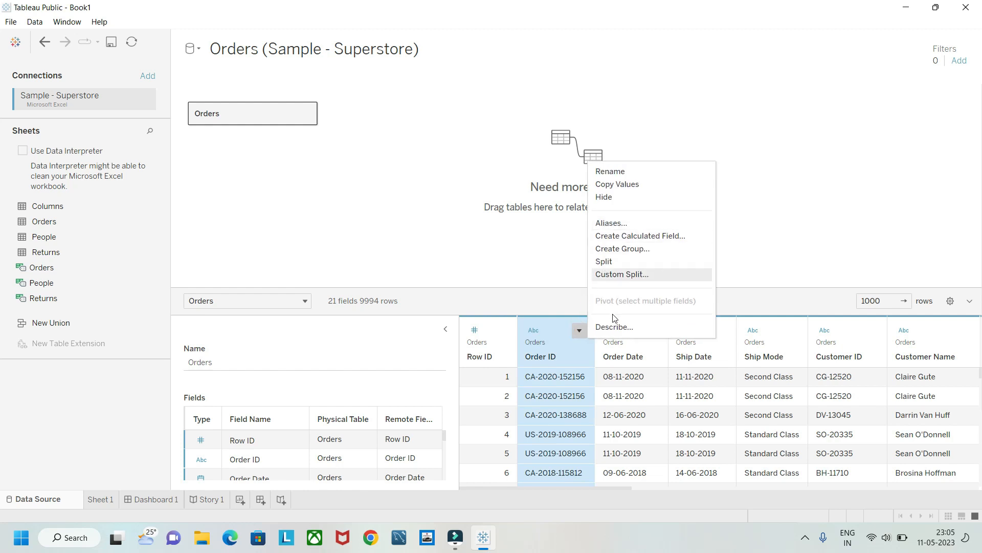
pyautogui.click(521, 282)
pyautogui.click(480, 347)
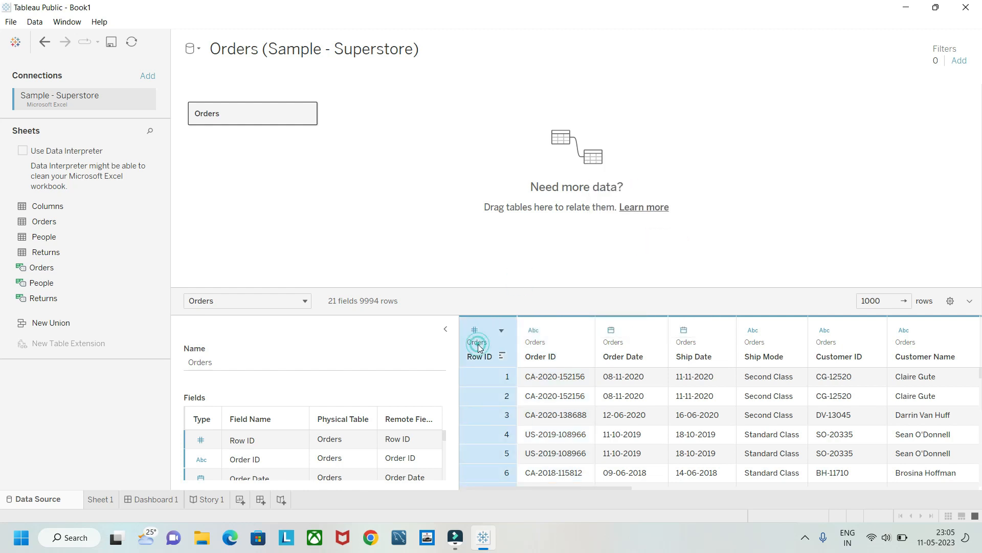
pyautogui.click(500, 331)
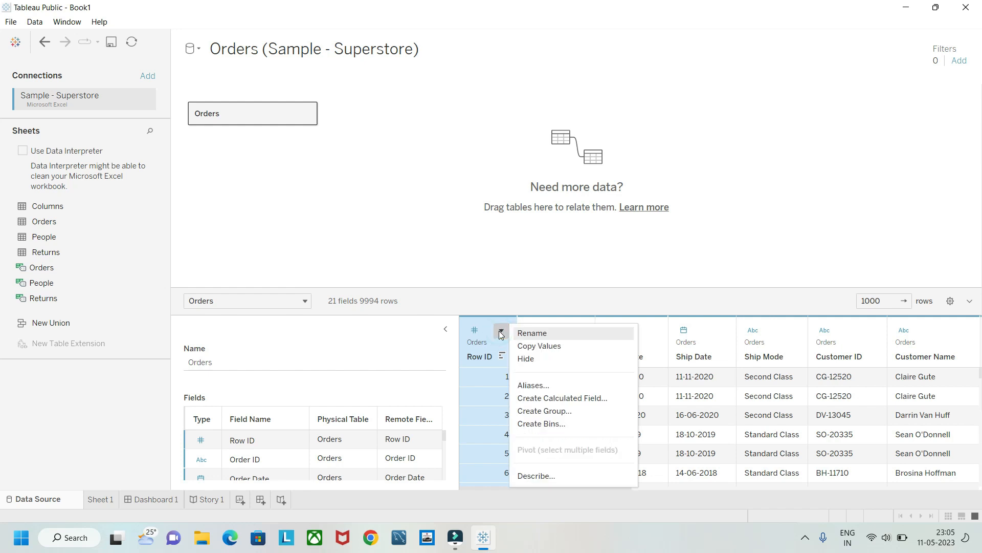
pyautogui.click(549, 282)
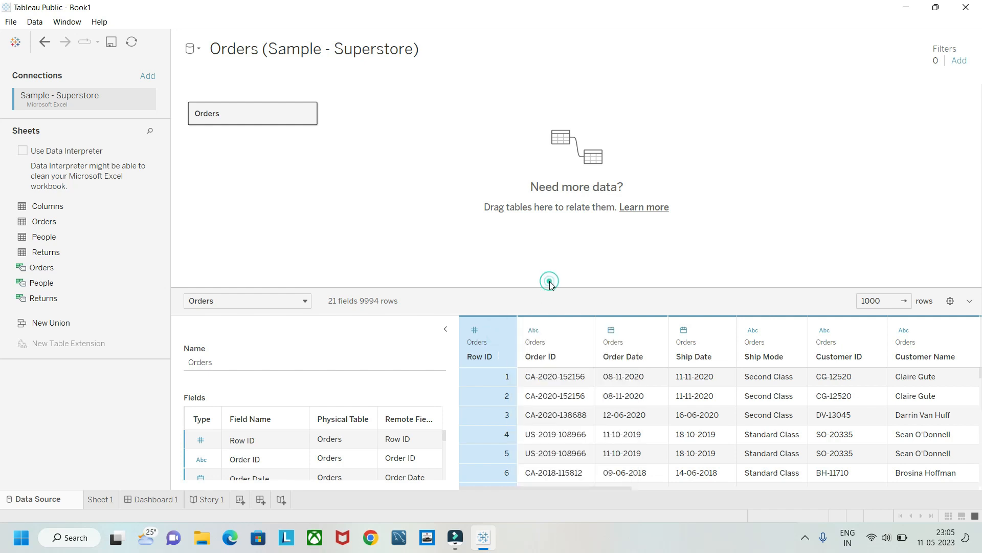
pyautogui.rightClick(538, 351)
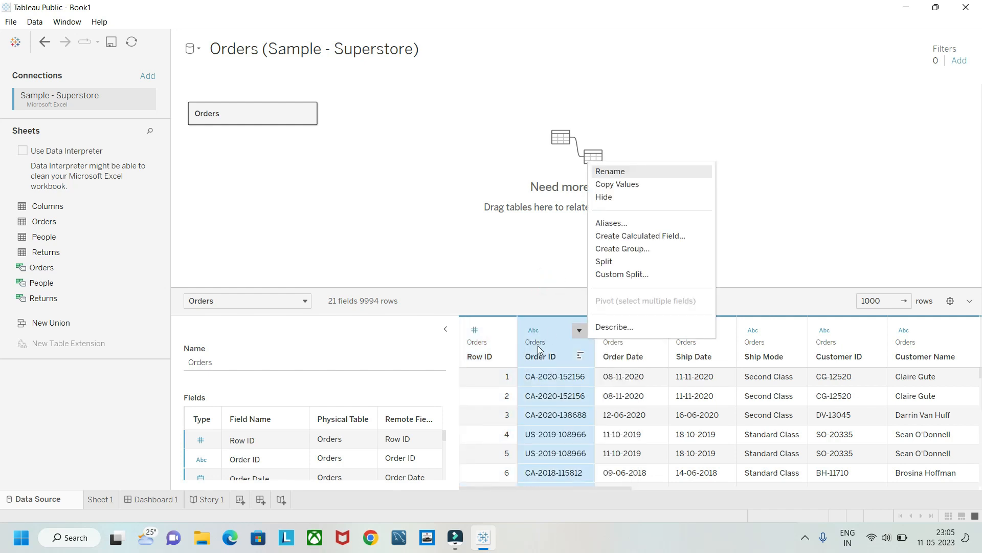
pyautogui.click(536, 262)
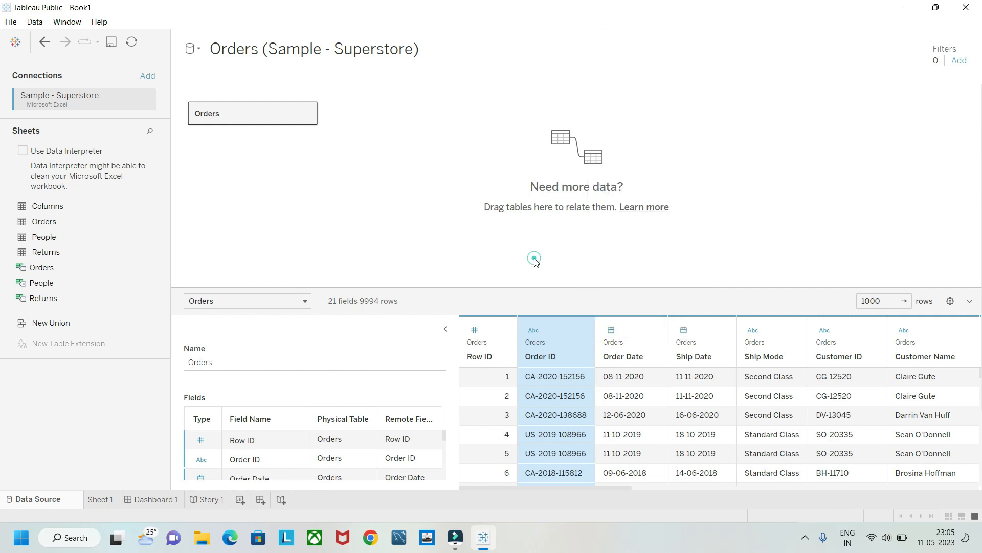
# Step: Change the Order ID column's data type to Number (decimal) and set it back to String
pyautogui.click(532, 331)
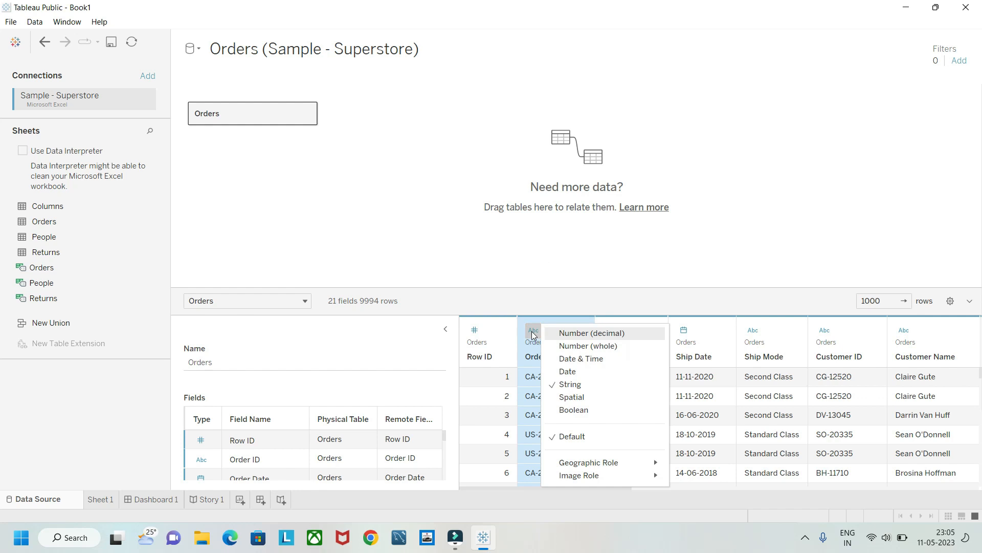
pyautogui.click(569, 338)
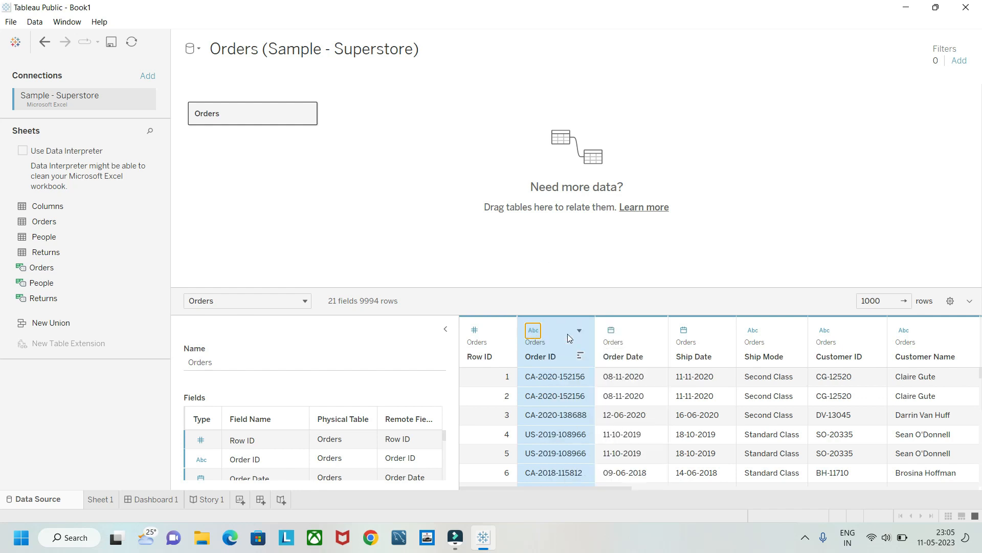
pyautogui.click(533, 331)
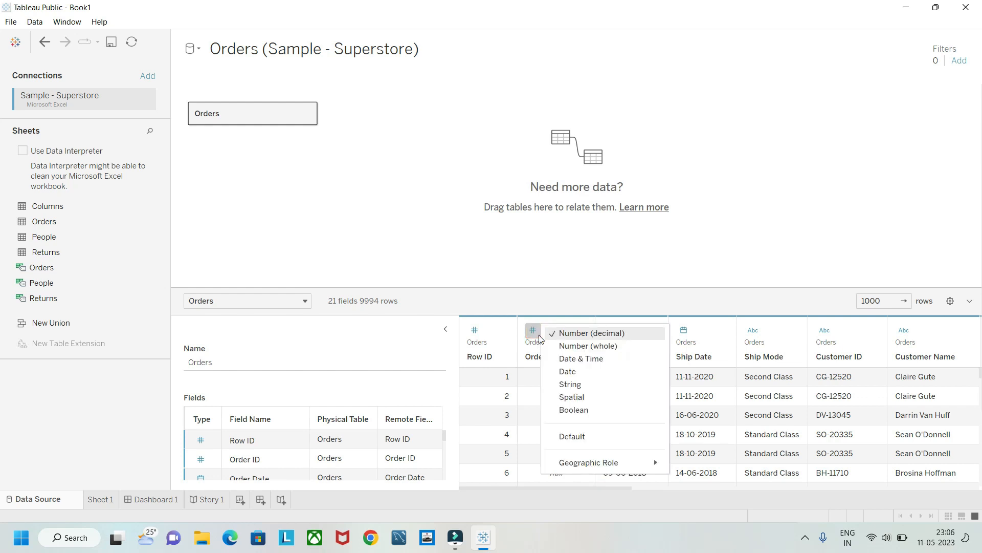
pyautogui.click(570, 385)
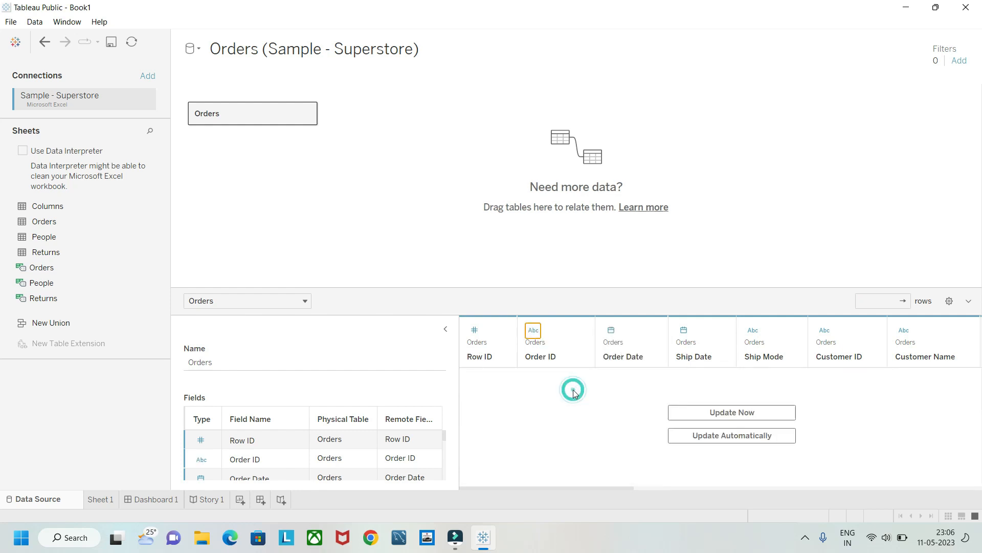
# Step: Check the data type options offered for the Order ID column without changing its type
pyautogui.click(533, 330)
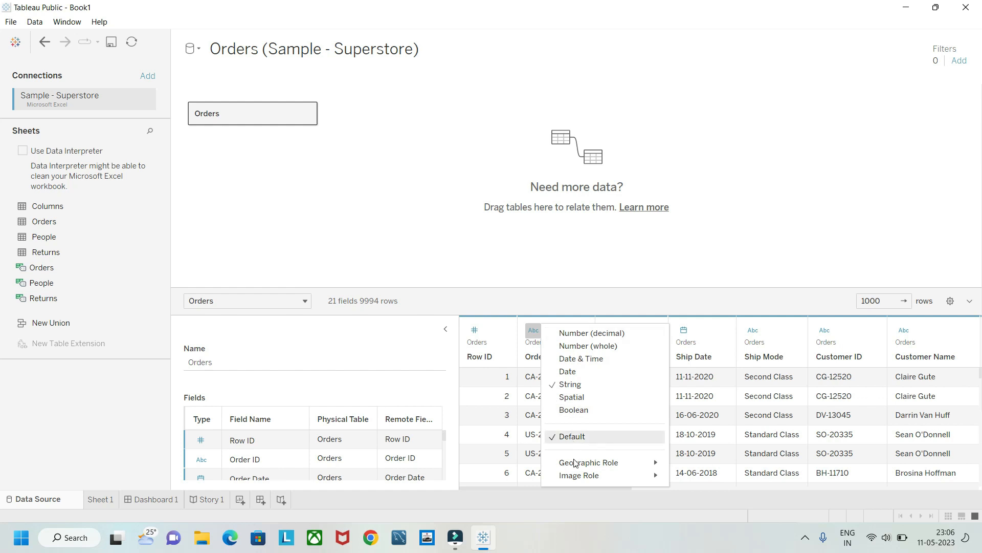
pyautogui.click(583, 284)
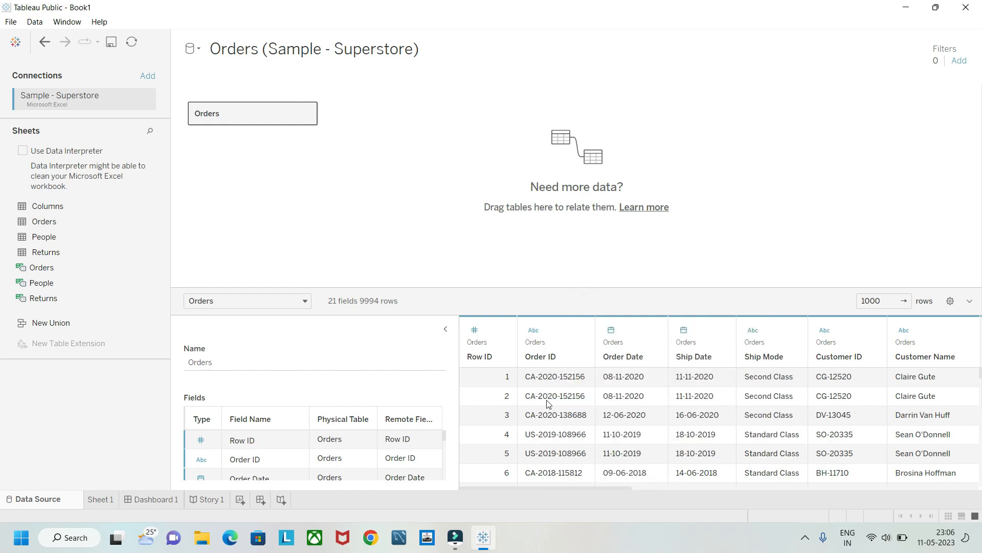
pyautogui.click(540, 332)
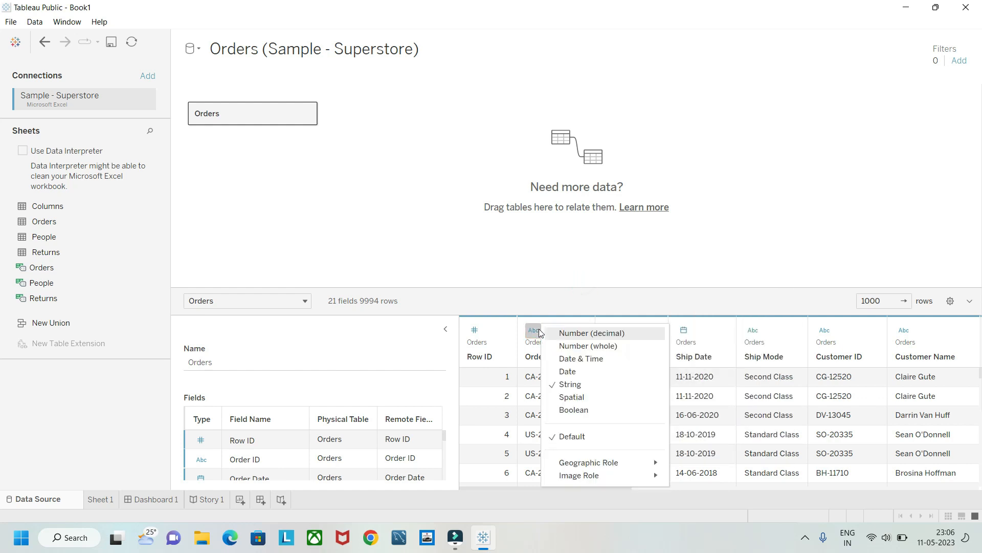
pyautogui.click(588, 231)
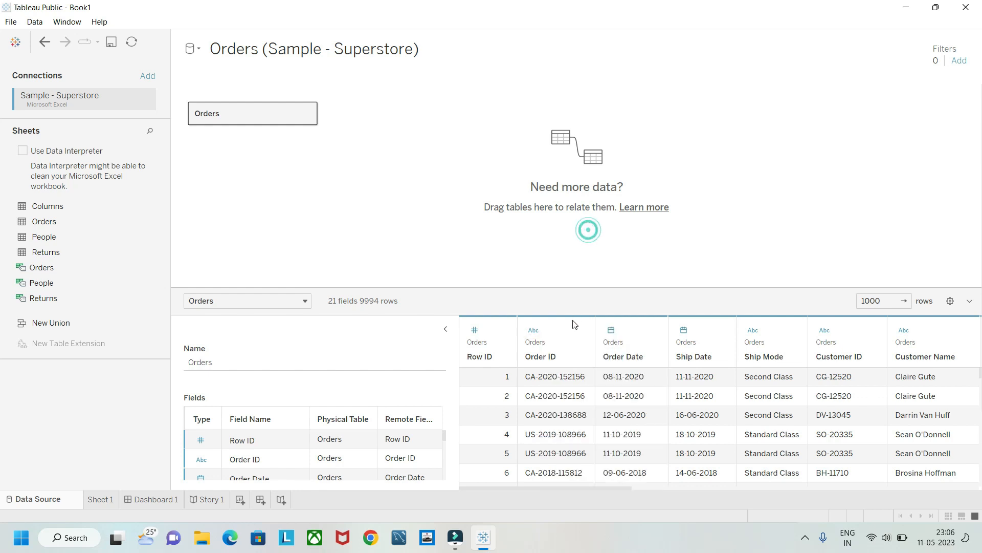
# Step: Open the Order Date column's name for renaming in the Orders data preview
pyautogui.rightClick(616, 359)
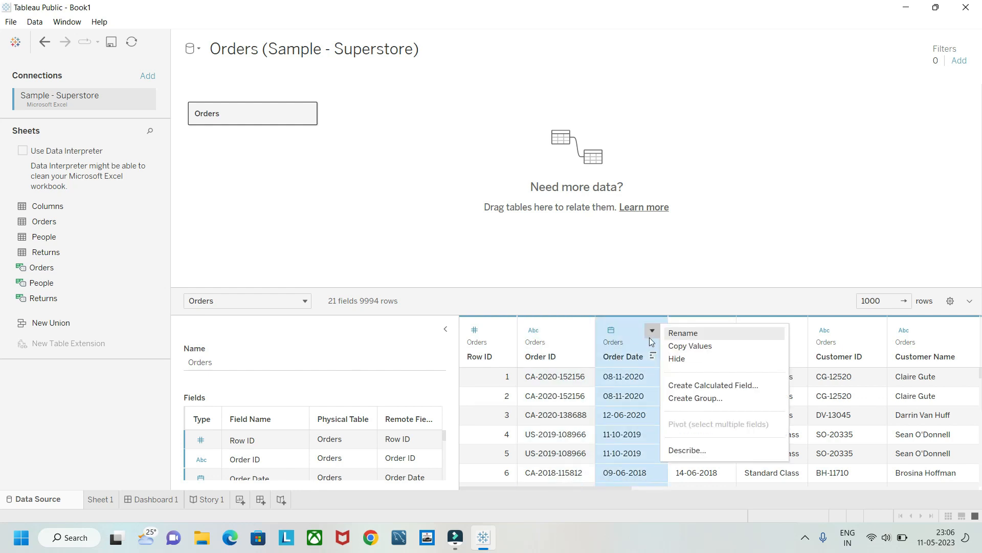
pyautogui.click(674, 333)
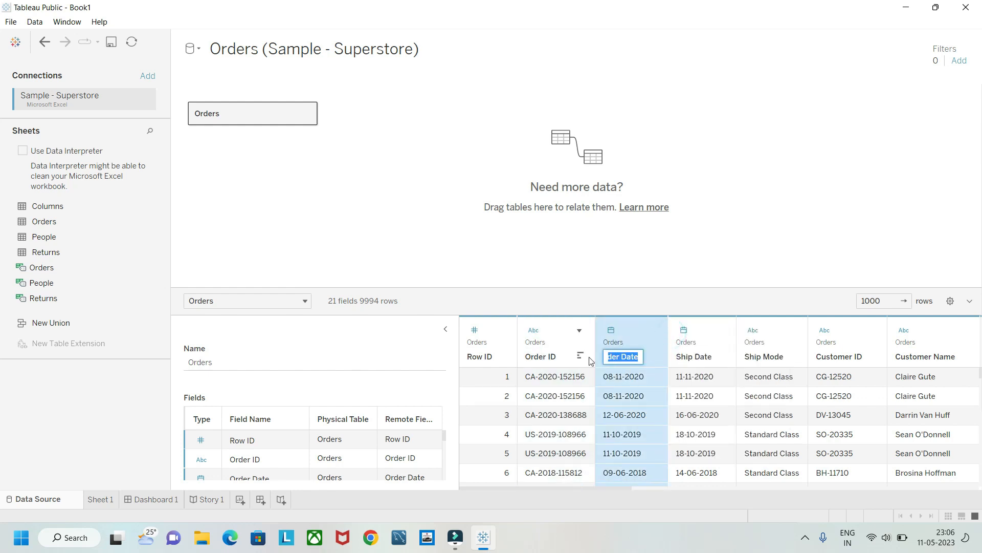